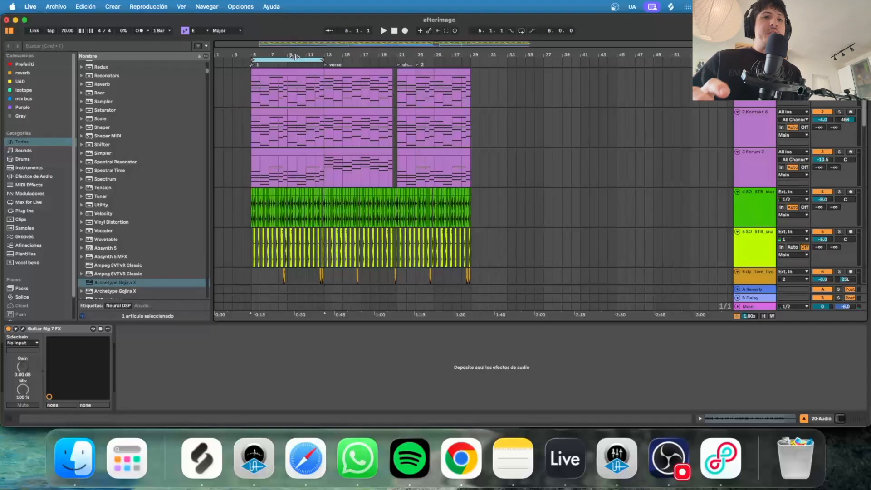
Zoom the arrangement timeline in horizontally around bar 7.
drag(269, 52, 310, 93)
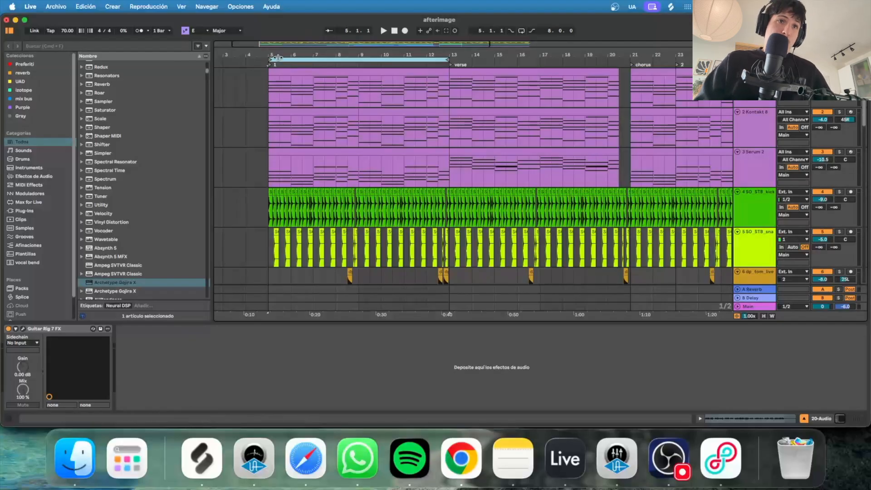
Move the loop region to bars 1–9 and select bars 1–9 on the first track.
scroll(272, 86, left, 2)
drag(302, 68, 212, 68)
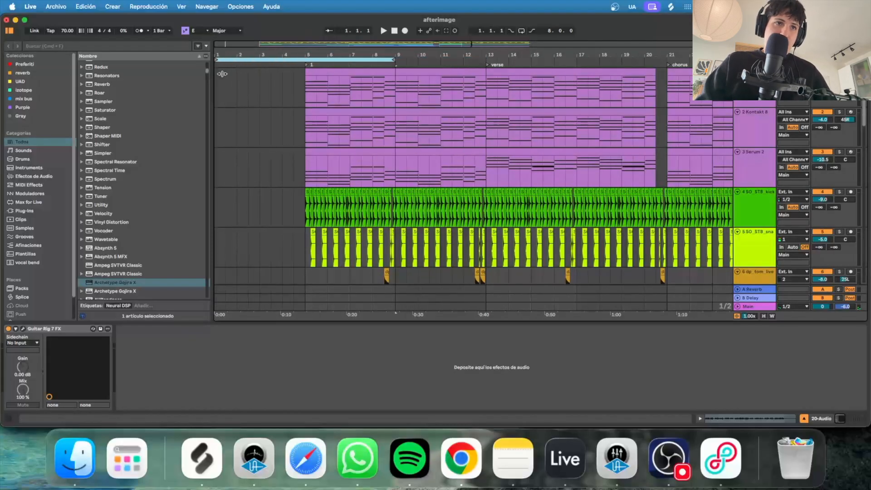
click(216, 86)
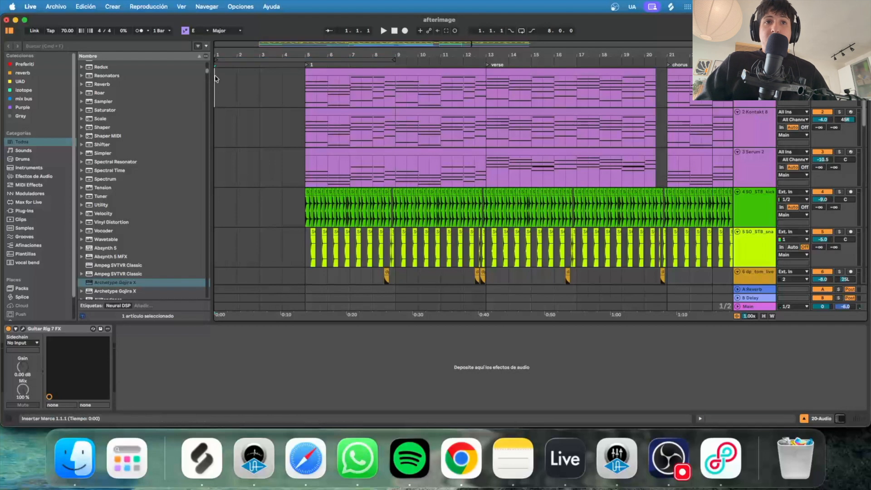
drag(395, 75, 217, 80)
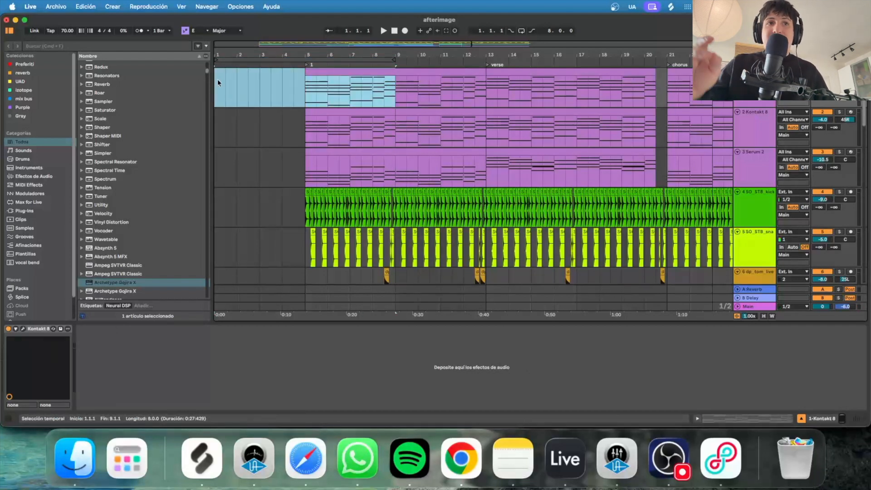
Shift the loop brace through bars 5–13 and the verse at bar 13, then onto the chorus at bar 21.
drag(274, 58, 369, 64)
drag(444, 85, 308, 85)
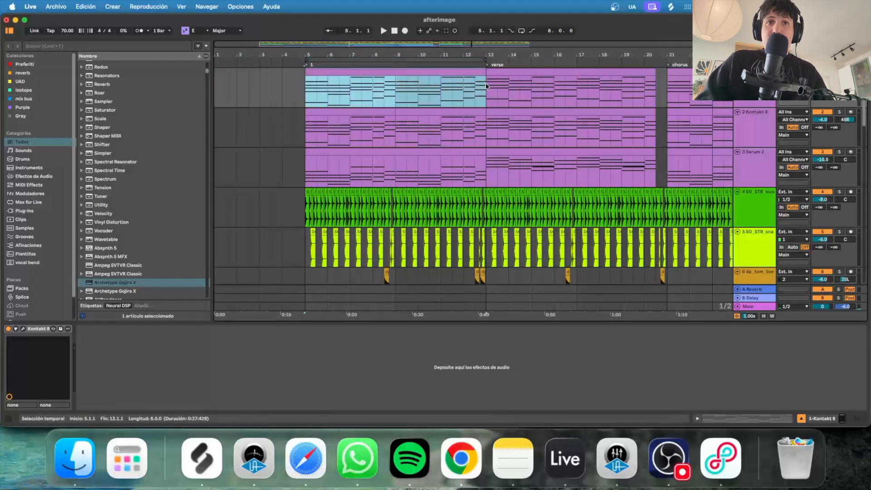
drag(511, 52, 397, 55)
drag(327, 58, 509, 66)
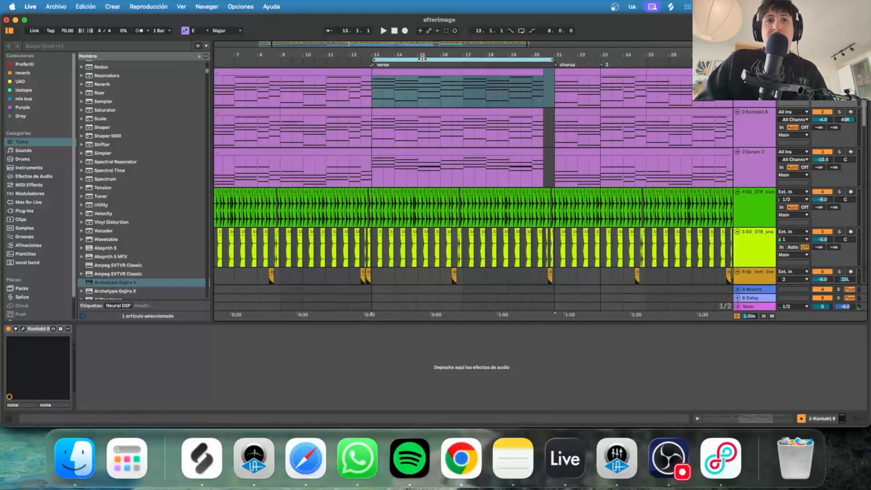
drag(422, 58, 545, 47)
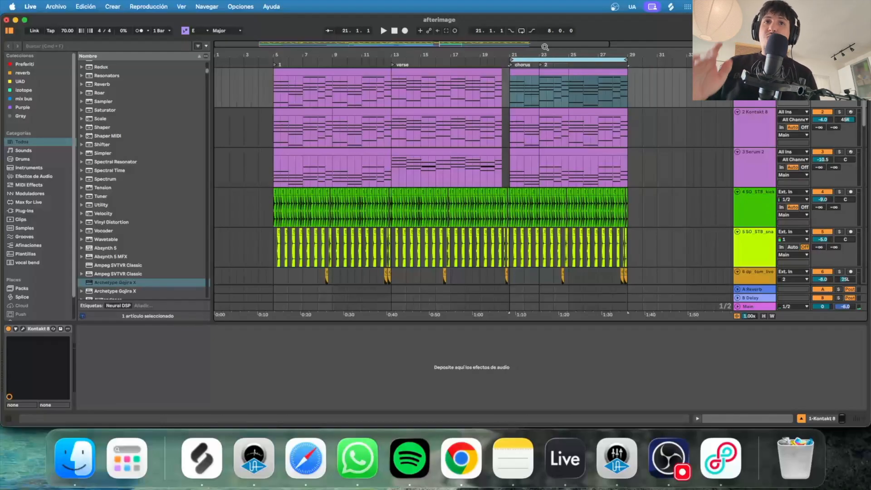
Loop bars 5–13 and play the intro while scrolling down through the tracks.
drag(547, 58, 317, 53)
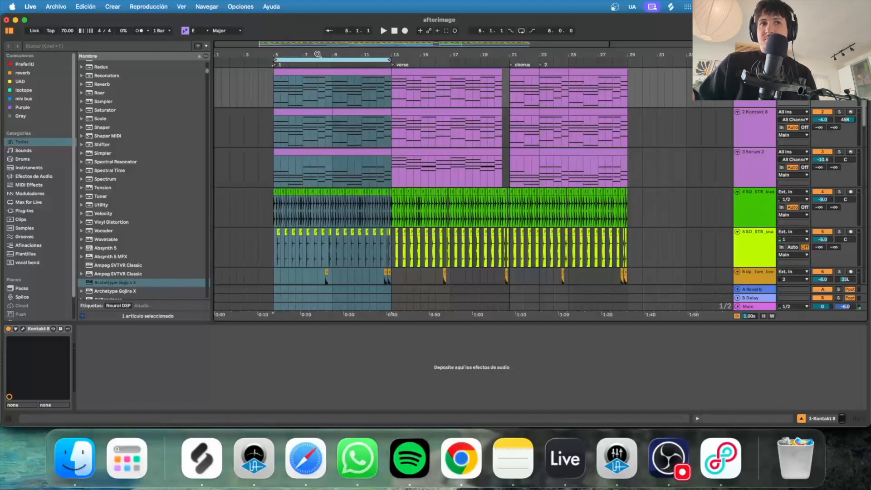
key(space)
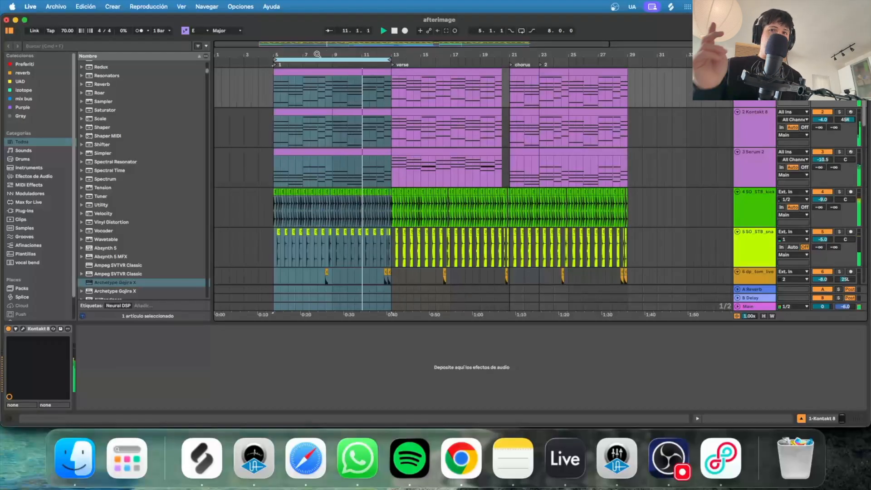
scroll(589, 117, down, 10)
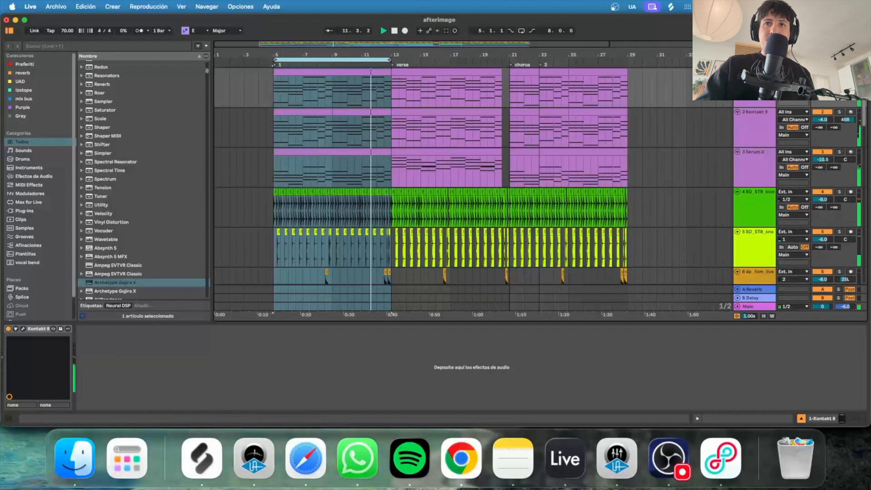
scroll(764, 137, down, 15)
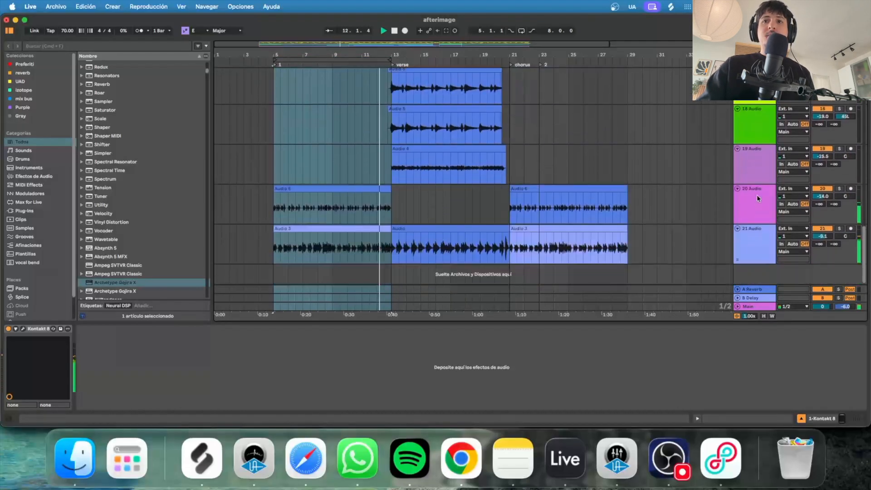
Select the 21 Audio track, stop playback, and open the Kontakt 8 intro clip's MIDI notes.
click(759, 236)
scroll(741, 184, up, 20)
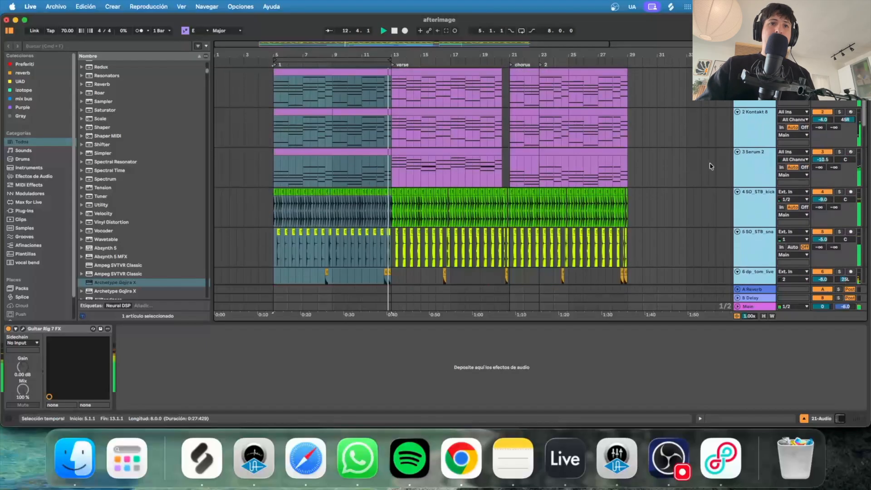
key(space)
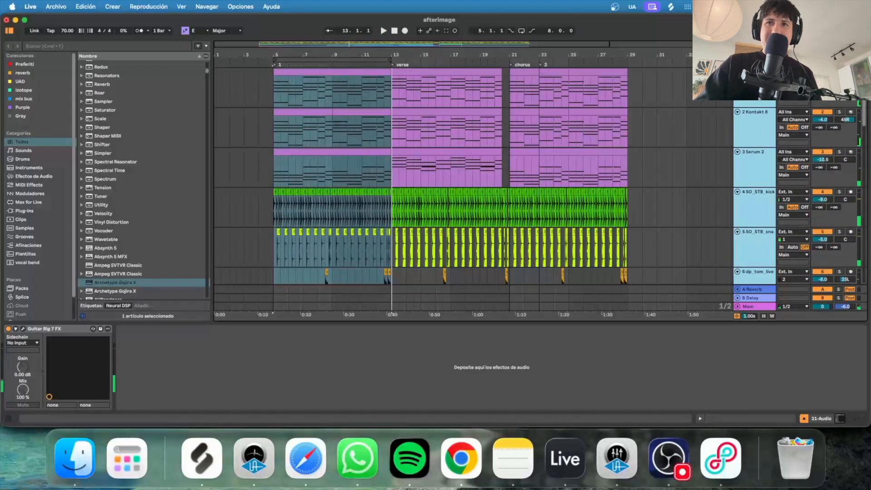
click(301, 77)
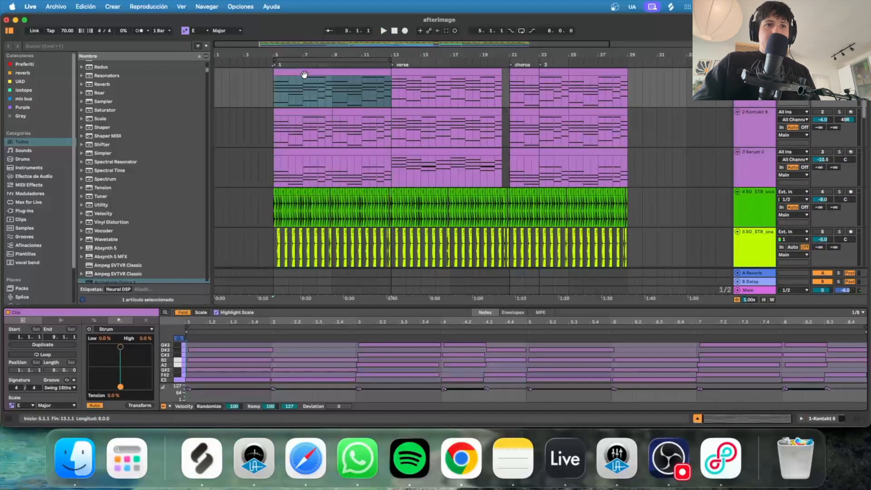
Enlarge the note editor, toggle Fold and Scale on the piano roll, then shrink it again.
drag(278, 308, 304, 118)
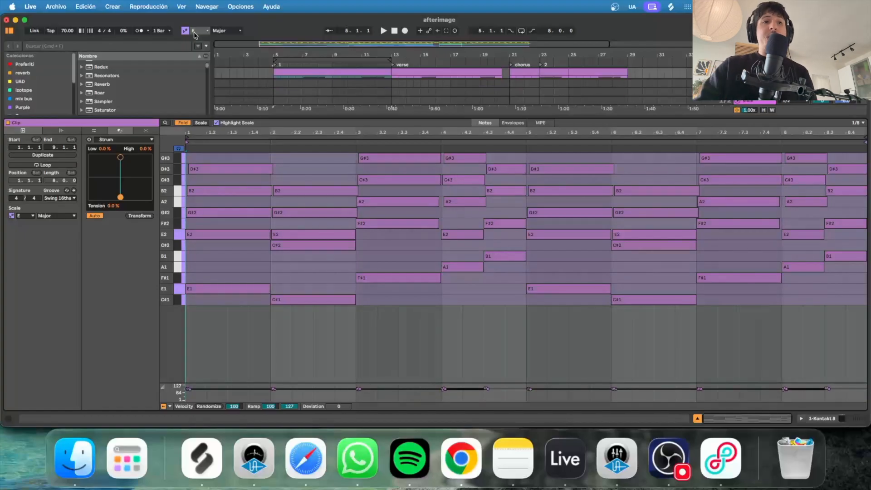
click(182, 123)
click(201, 124)
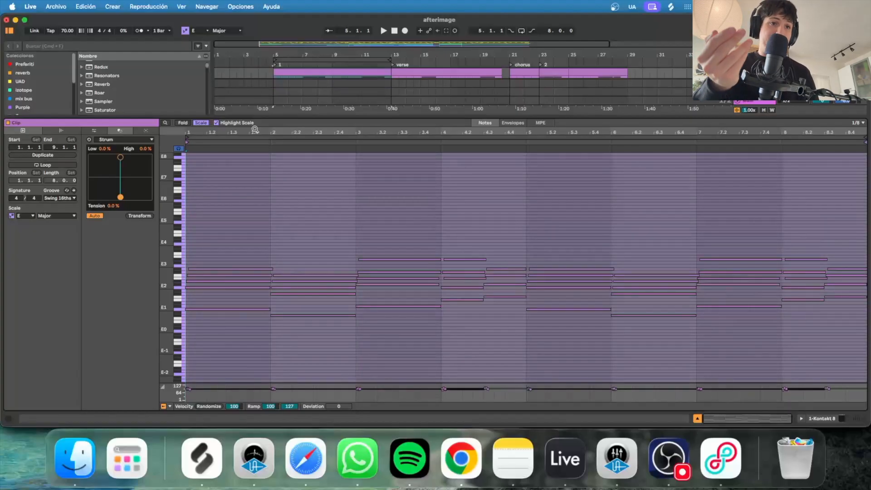
click(183, 123)
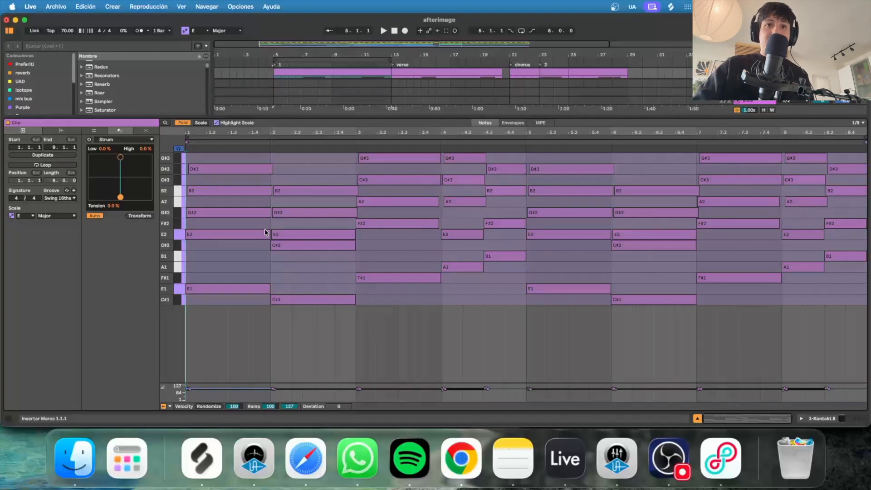
drag(593, 122, 593, 200)
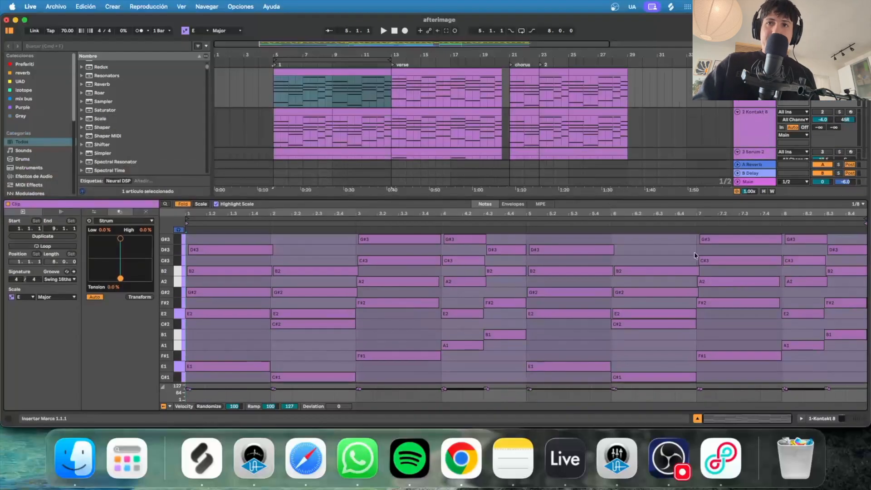
Play from bar 5 with the Kontakt 8 chord track soloed, then stop.
click(272, 95)
key(space)
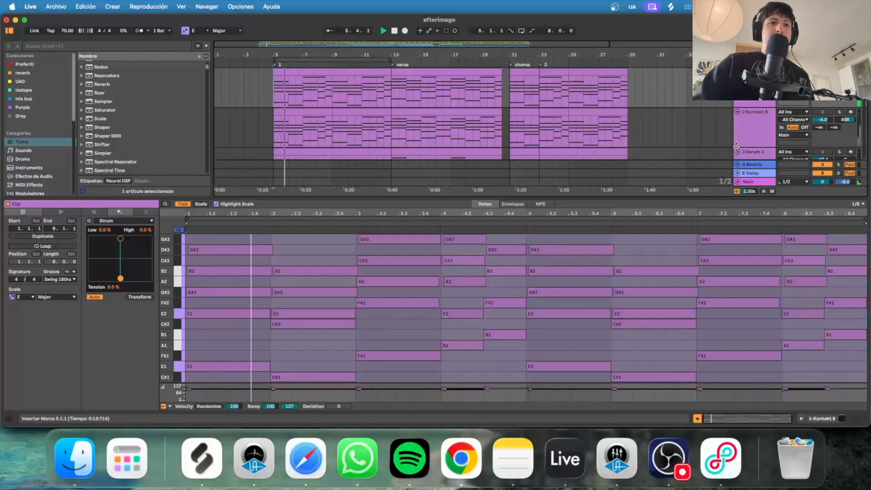
click(840, 112)
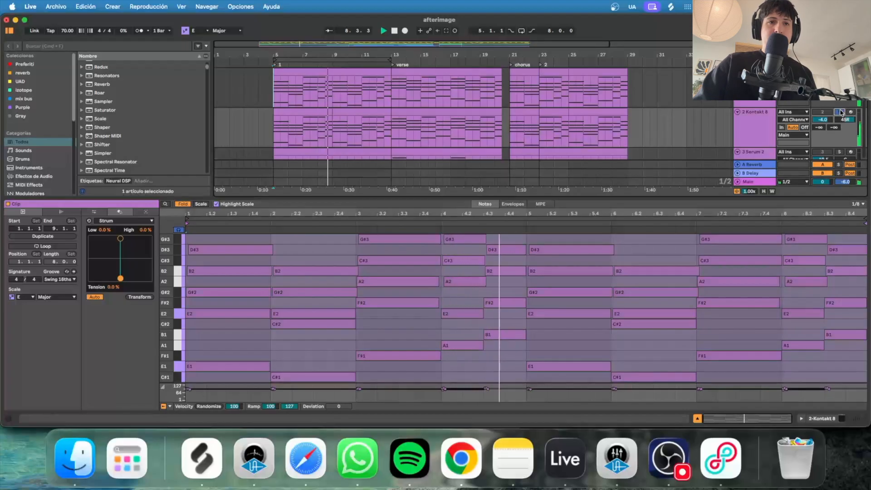
key(space)
Unsolo and unmute the 2 Kontakt 8 track, then select the first Kontakt 8 track.
click(764, 117)
click(839, 112)
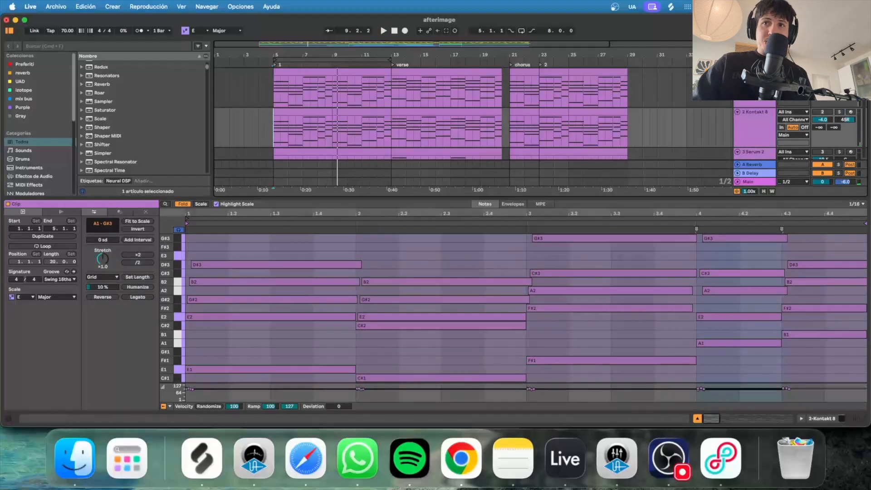
click(820, 111)
click(753, 103)
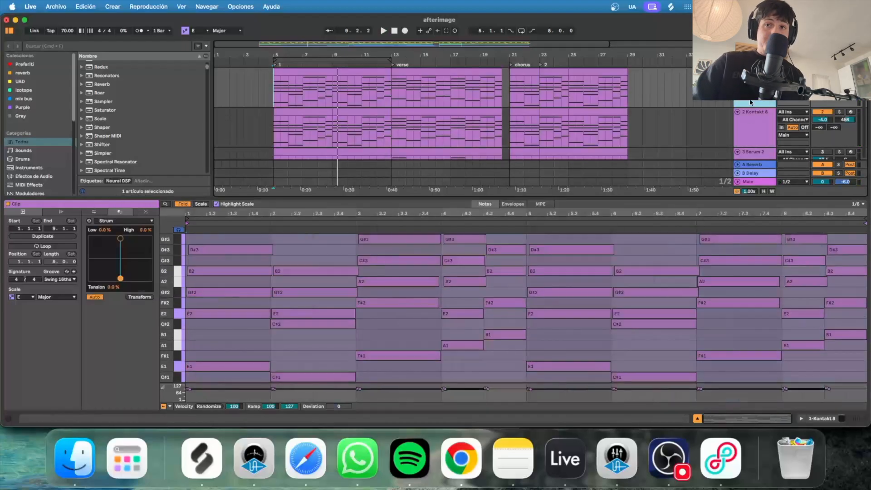
Show the track's devices, then solo both Kontakt 8 tracks and replay from bar 5.
double_click(753, 96)
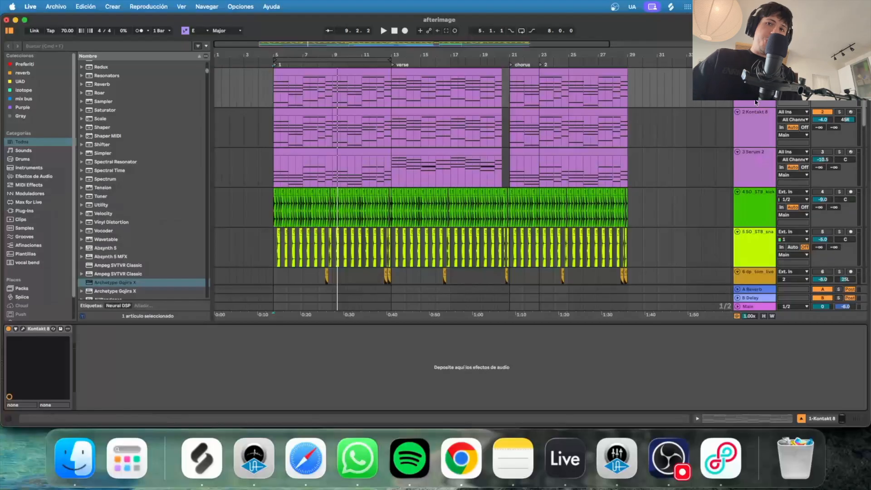
click(755, 118)
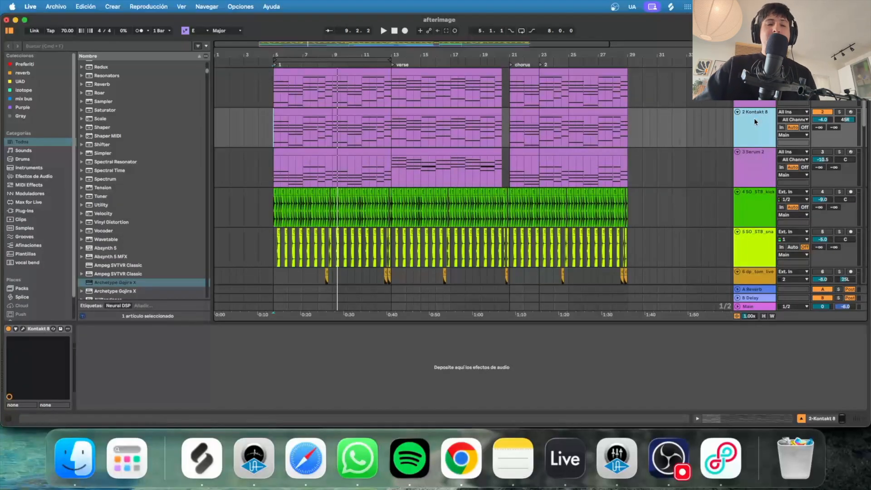
click(839, 72)
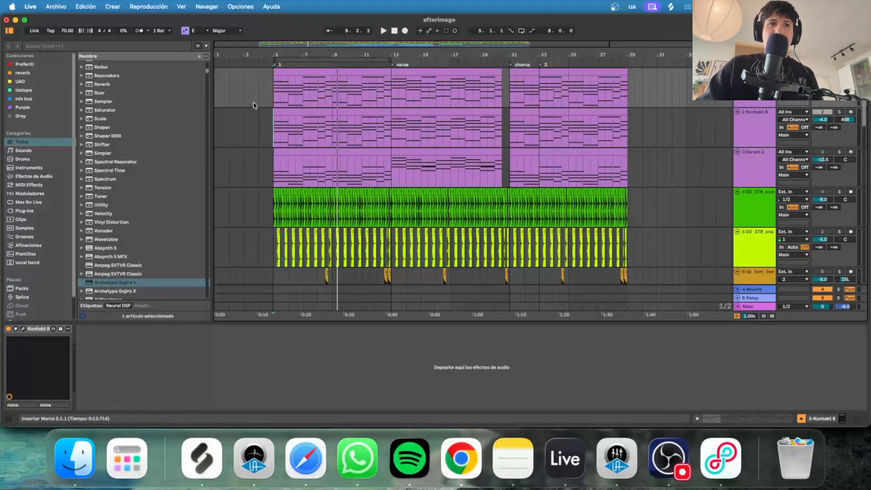
key(space)
key(space)
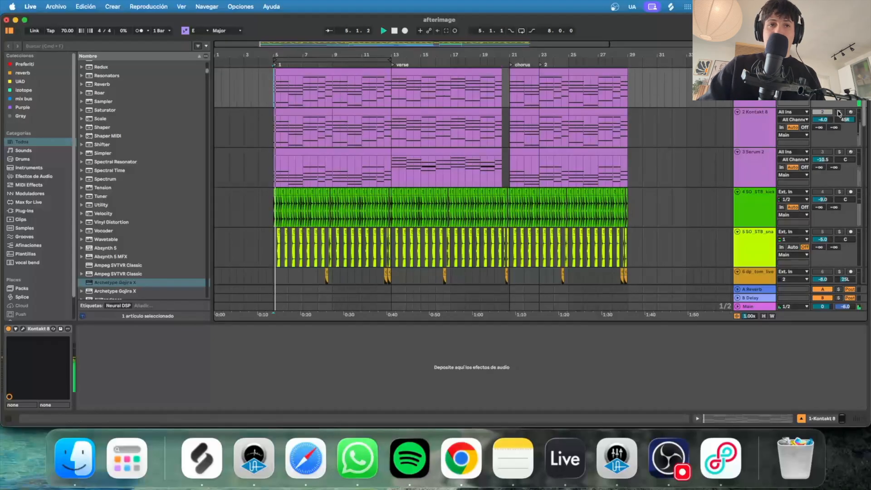
click(840, 112)
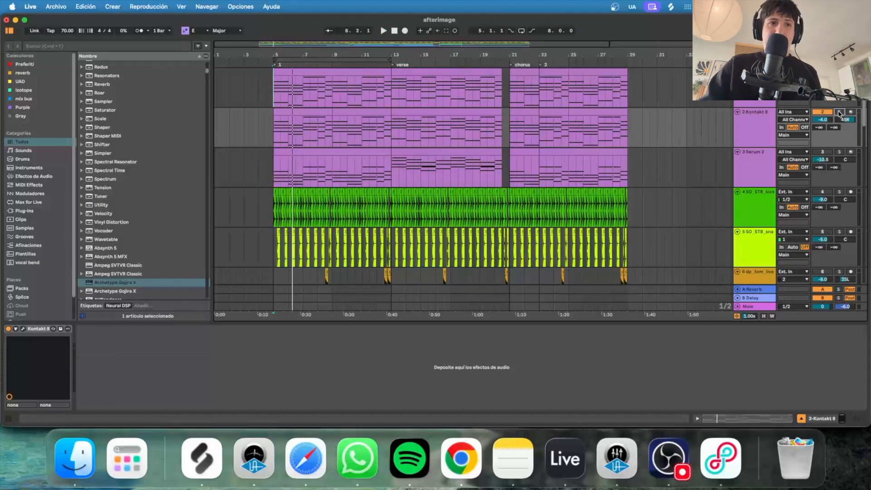
Play Serum 2 soloed from bar 5, then unsolo it so the full arrangement plays.
key(space)
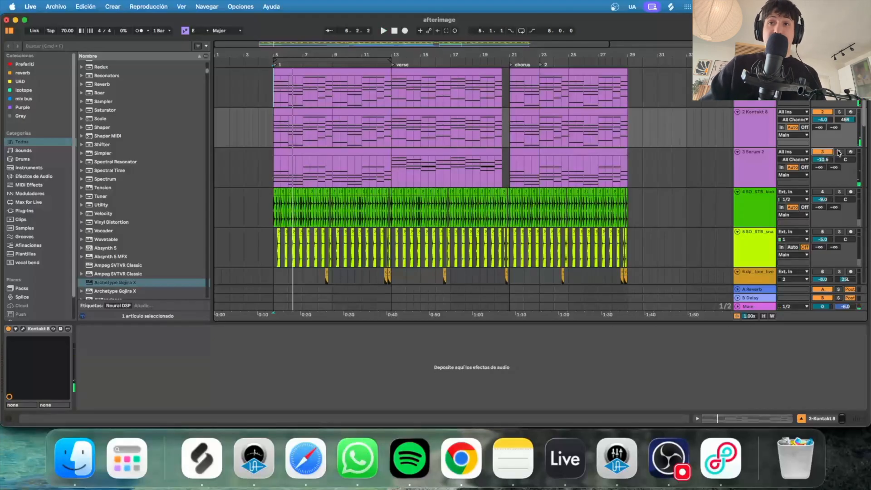
click(838, 152)
key(space)
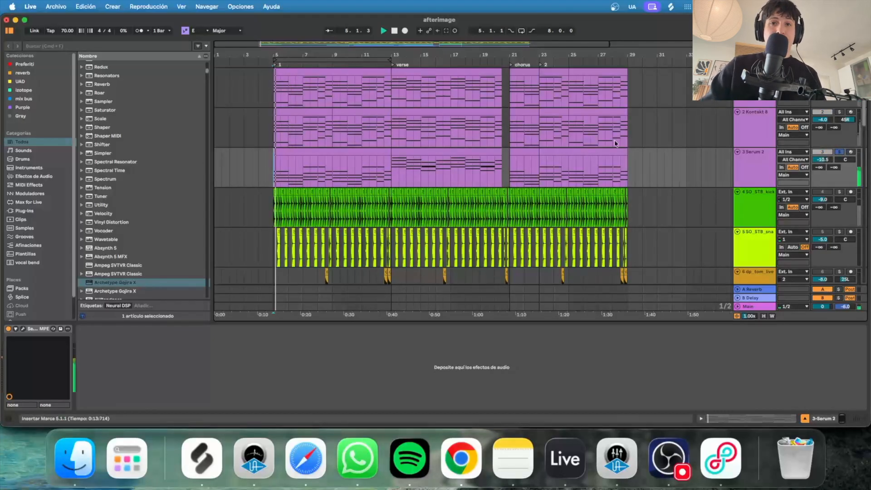
click(840, 154)
scroll(795, 190, down, 1)
scroll(796, 191, up, 1)
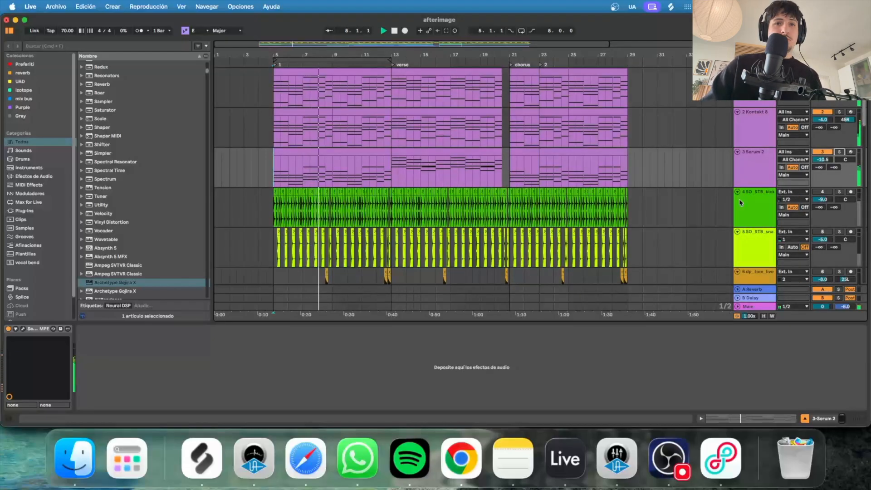
scroll(737, 199, down, 5)
scroll(732, 197, down, 3)
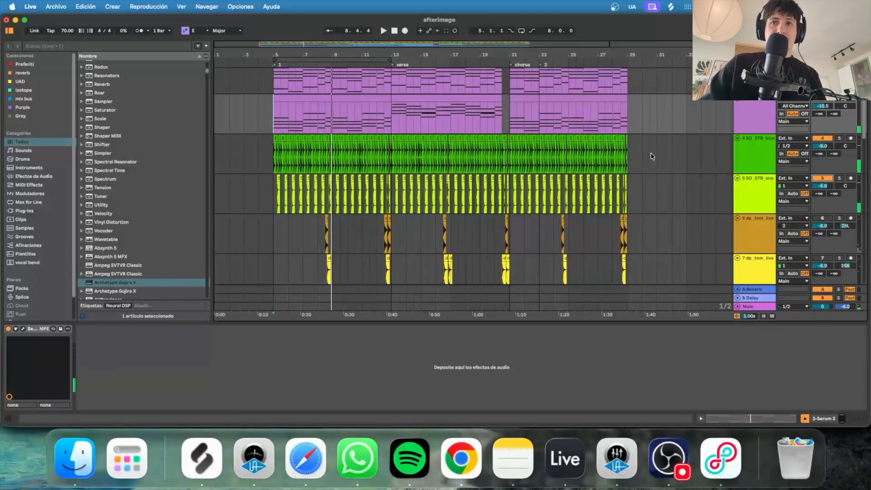
Zoom in around bar 5, set playback start there, and select the snare and kick tracks.
drag(282, 54, 301, 46)
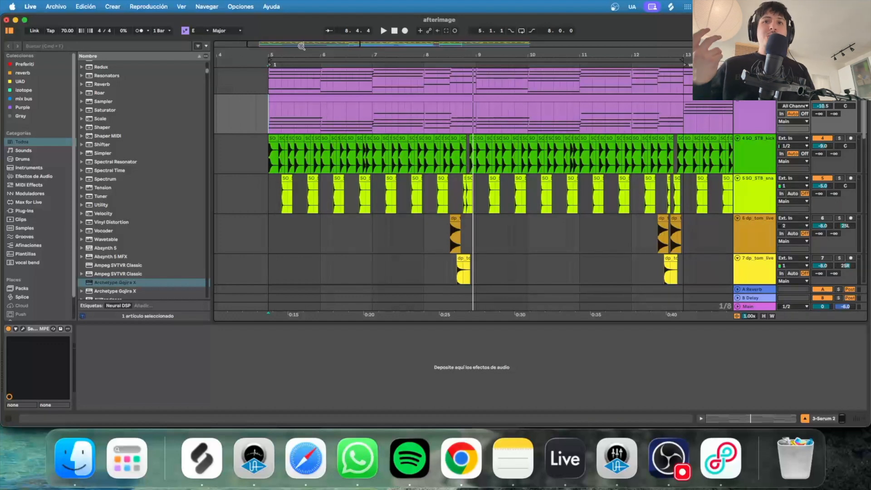
click(262, 170)
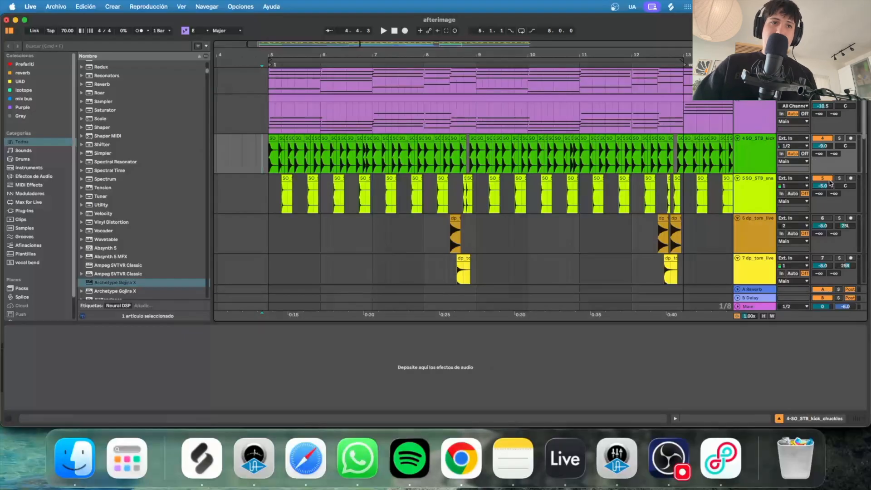
scroll(472, 169, down, 4)
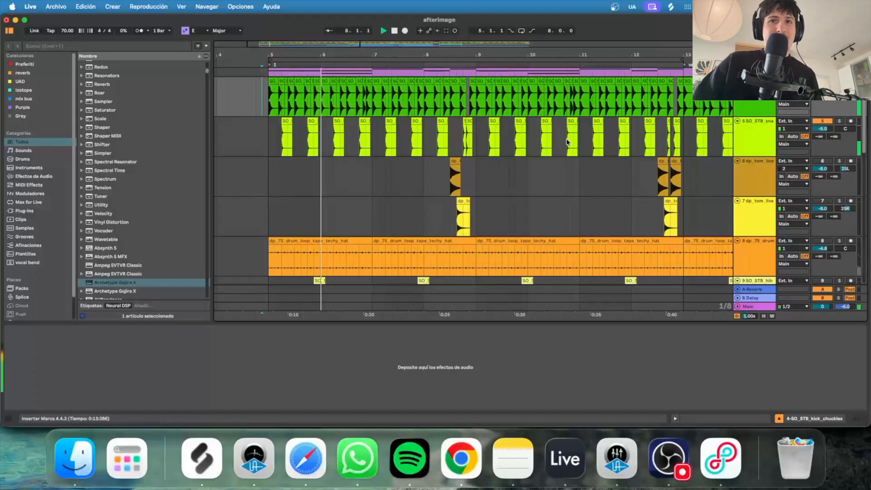
double_click(761, 140)
double_click(760, 107)
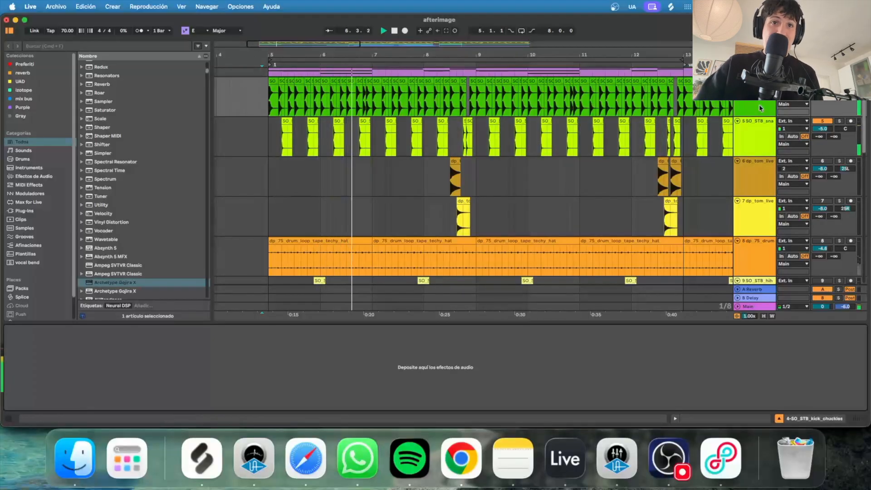
scroll(809, 181, down, 3)
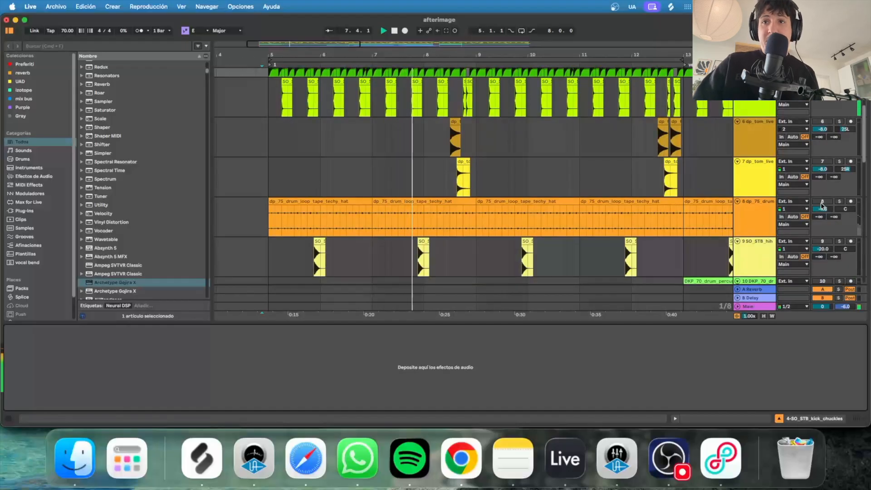
Switch the hat loop track back on and set the playback start at bar 8 on the tom track.
click(822, 202)
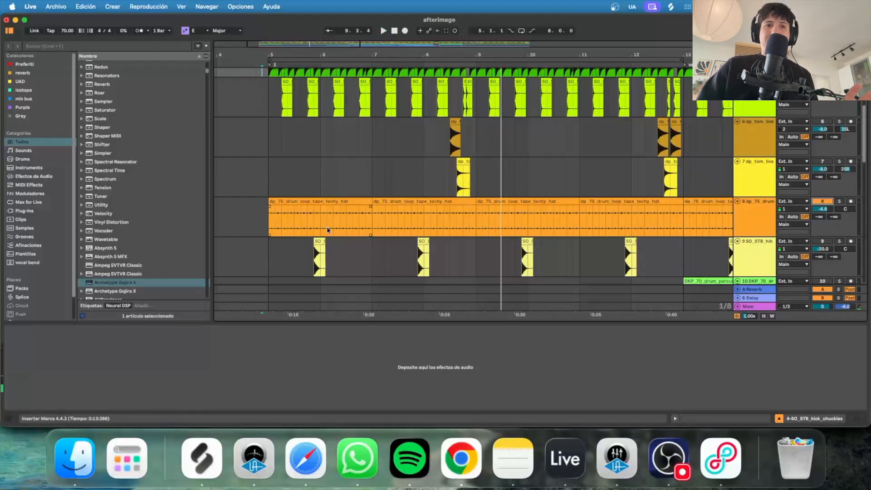
drag(268, 218, 493, 217)
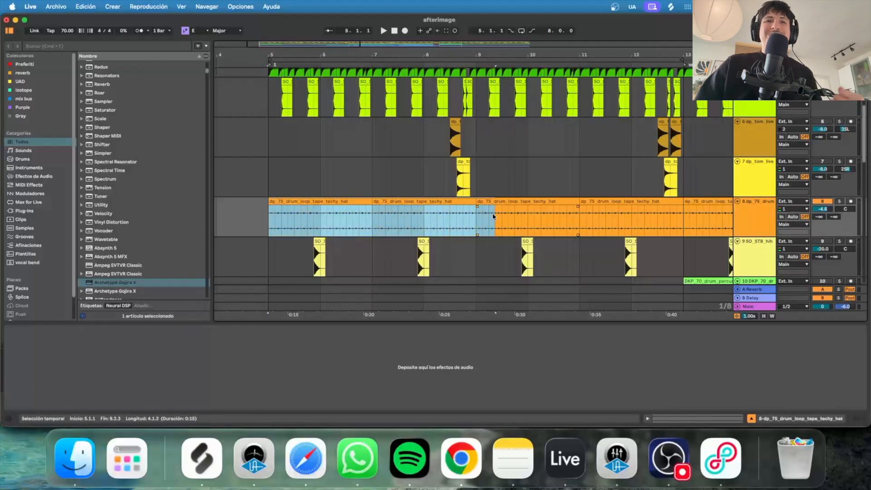
click(443, 134)
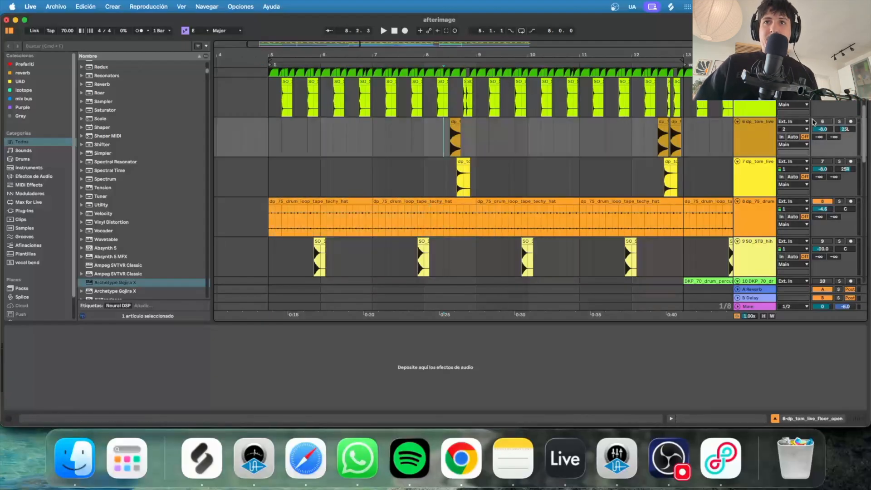
Switch hi-hat track 9 back on and play the drums from bar 5.
scroll(381, 151, up, 2)
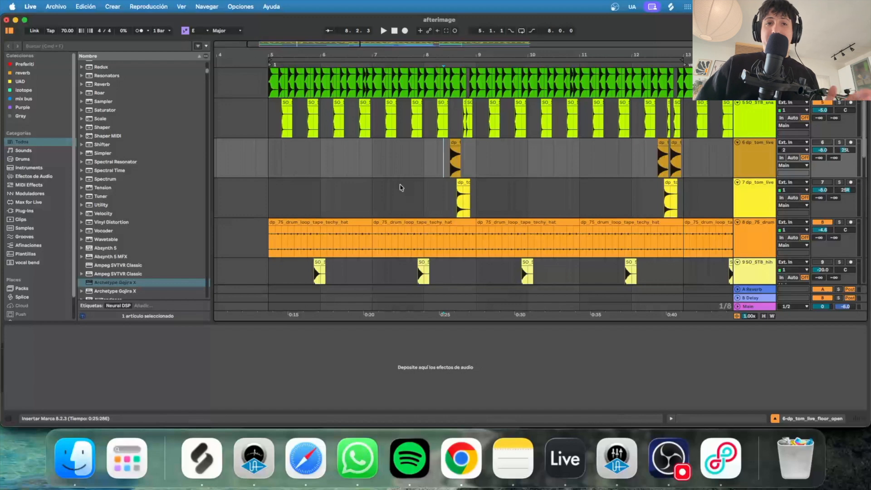
scroll(408, 217, down, 2)
click(827, 242)
click(265, 222)
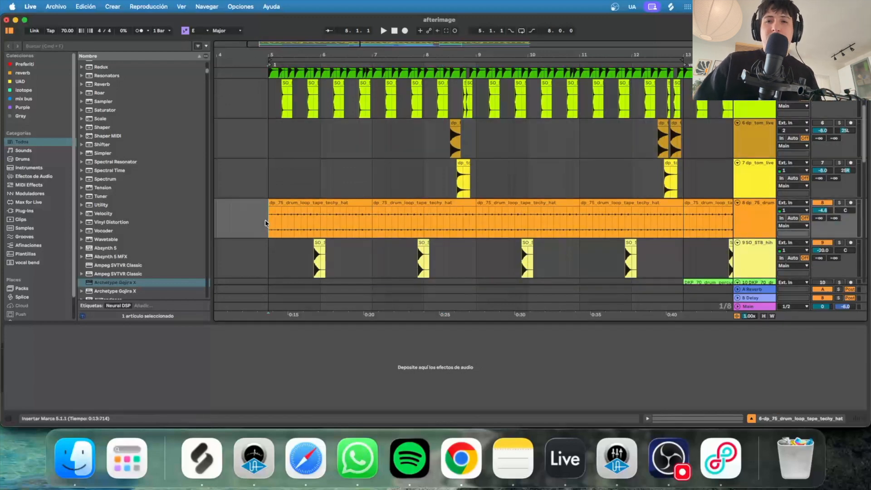
key(space)
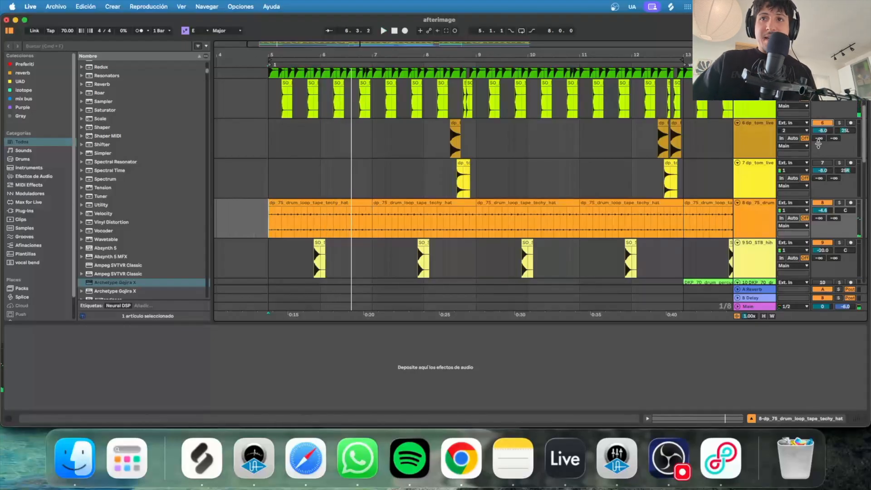
Zoom in closer and play the tom track from bar 8.
drag(468, 45, 470, 86)
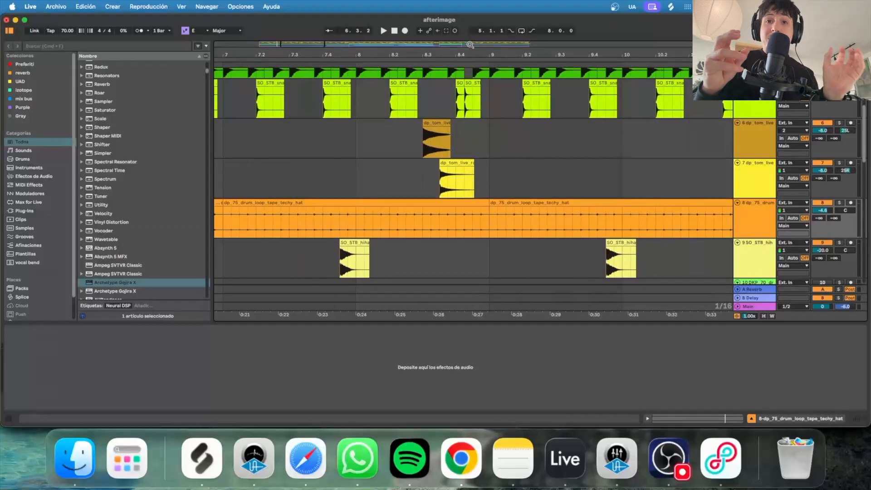
click(367, 137)
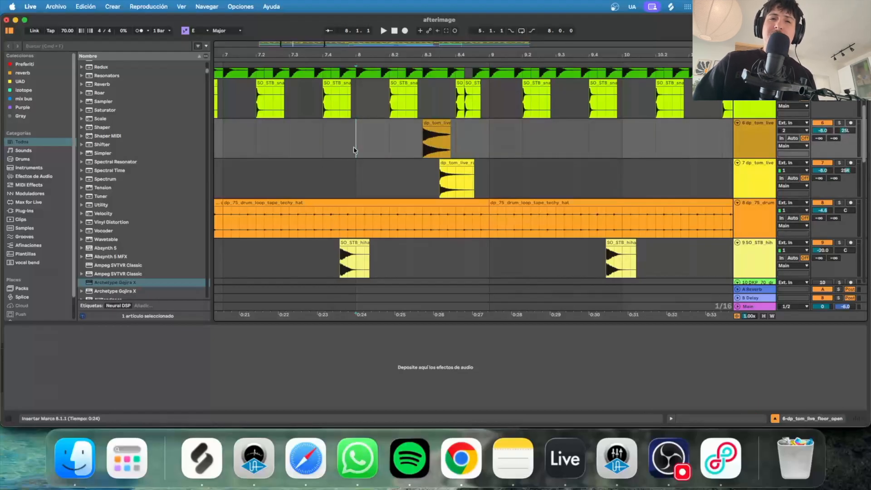
key(space)
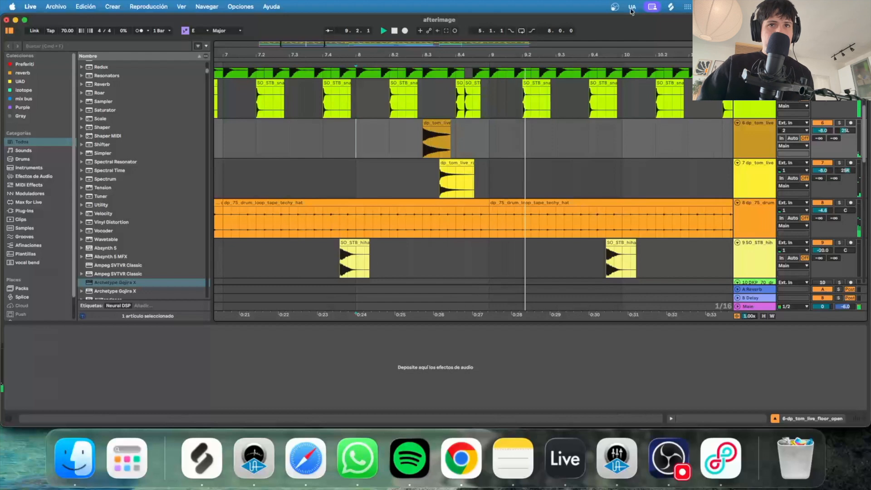
Zoom out, stop playback, and zoom in on the tom fill around bar 13.
key(minus)
key(minus)
key(space)
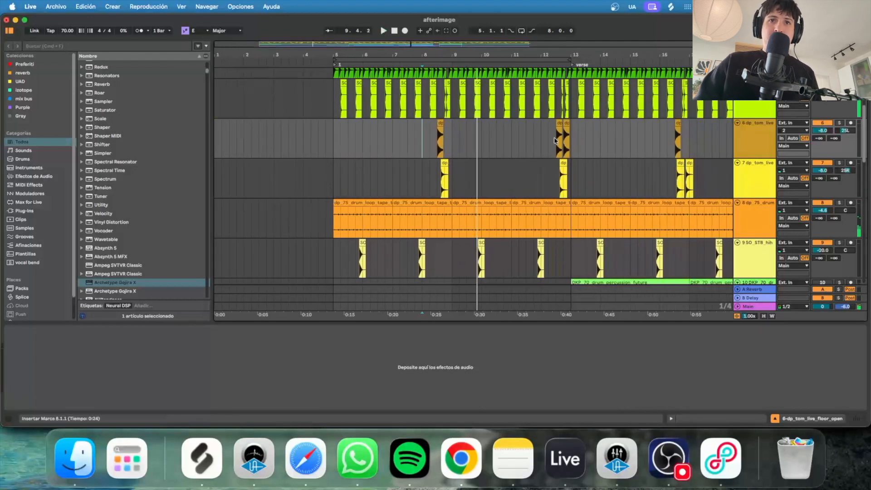
drag(572, 55, 504, 144)
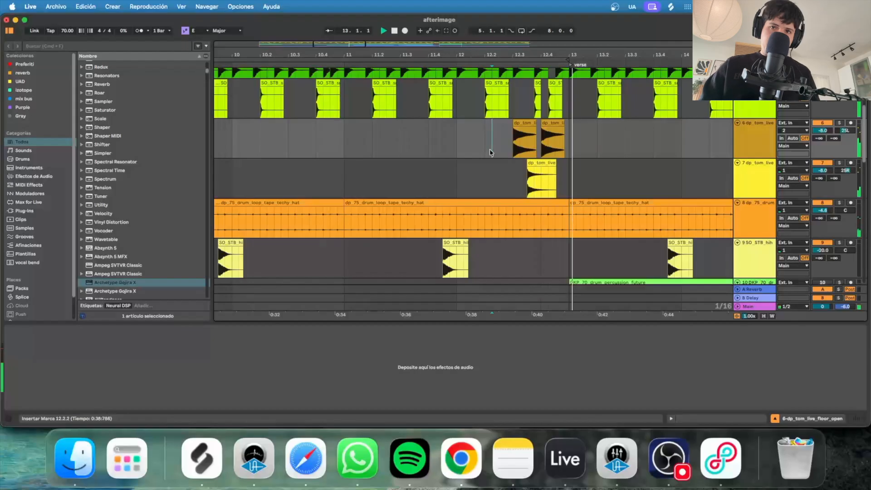
Scroll down to the FX tracks and replay the arrangement from bar 5.
scroll(488, 140, down, 5)
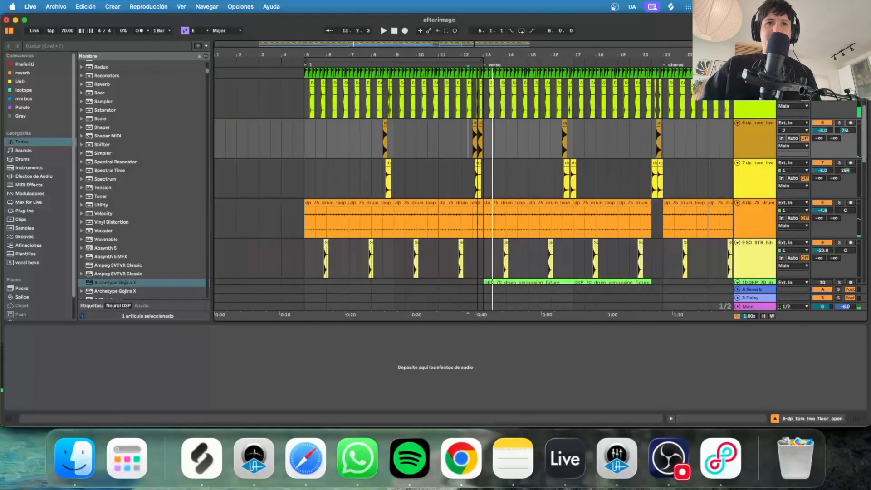
scroll(418, 175, down, 4)
scroll(417, 175, down, 6)
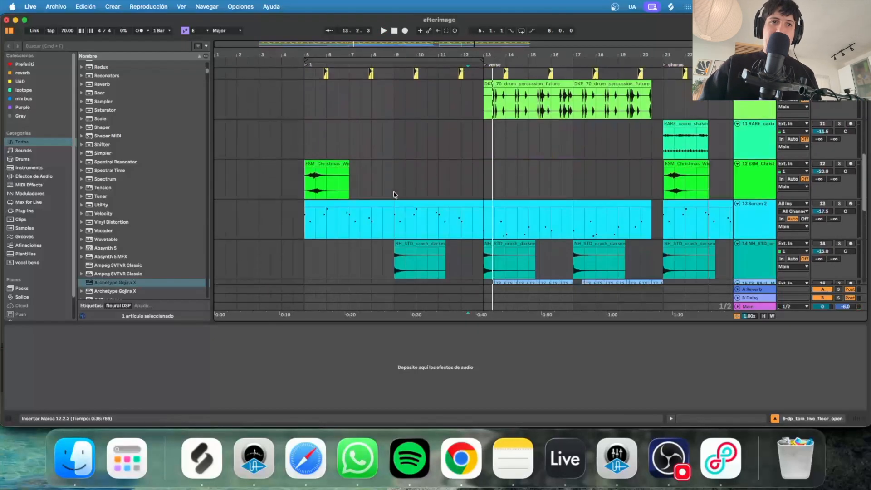
key(space)
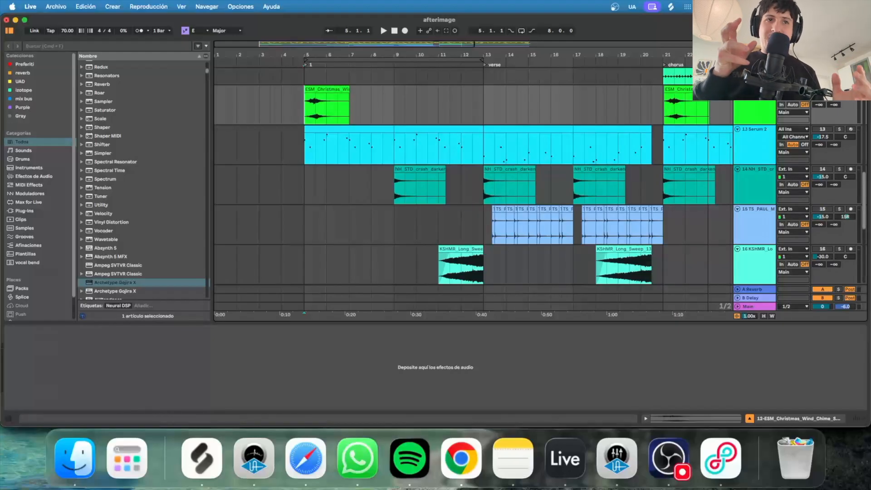
key(space)
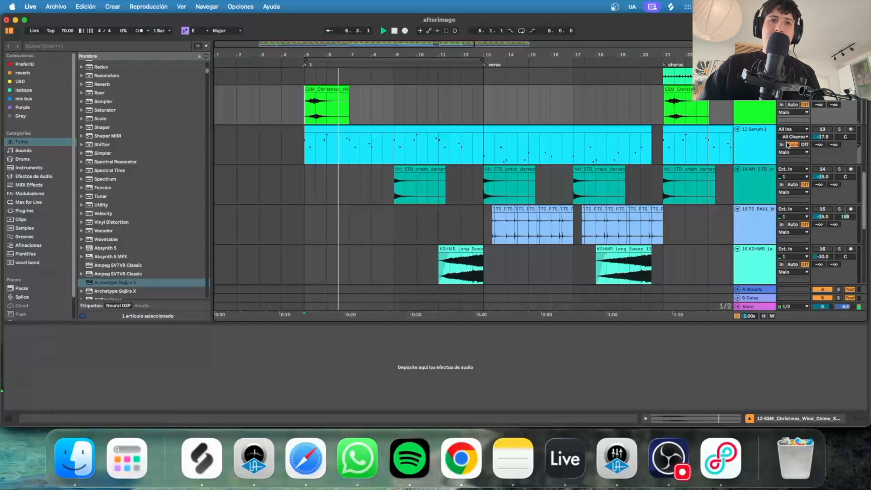
Restart playback from 8.3.1 on the crash track, then scroll toward audio tracks 17–20.
click(383, 185)
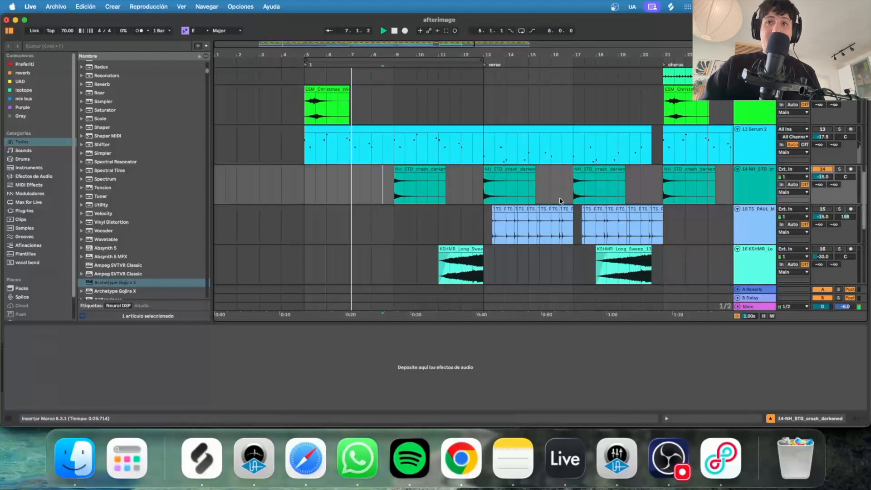
click(385, 182)
key(space)
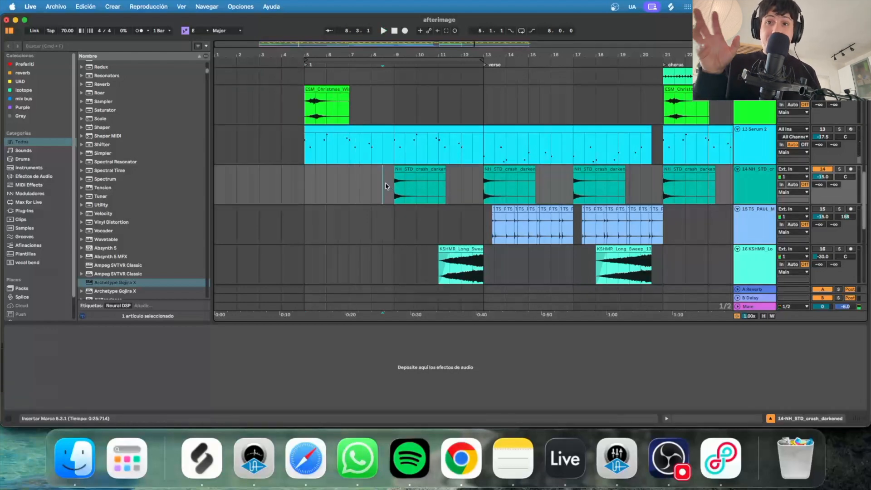
key(space)
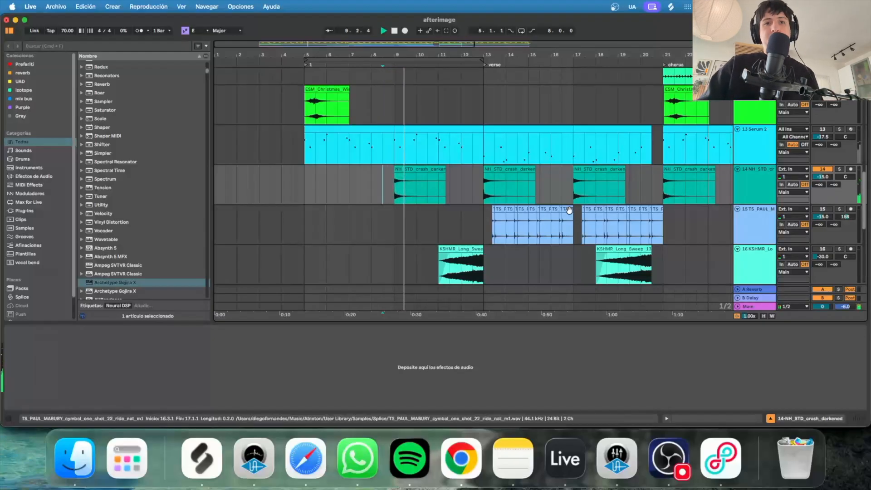
scroll(568, 210, down, 2)
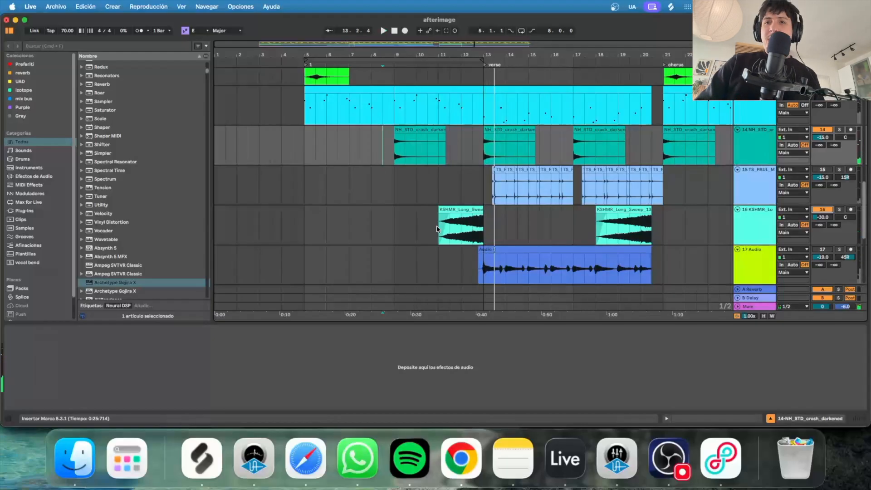
Select the Serum 2 track, play from bar 5, and switch off its Guitar Rig 7 FX device.
scroll(383, 248, down, 5)
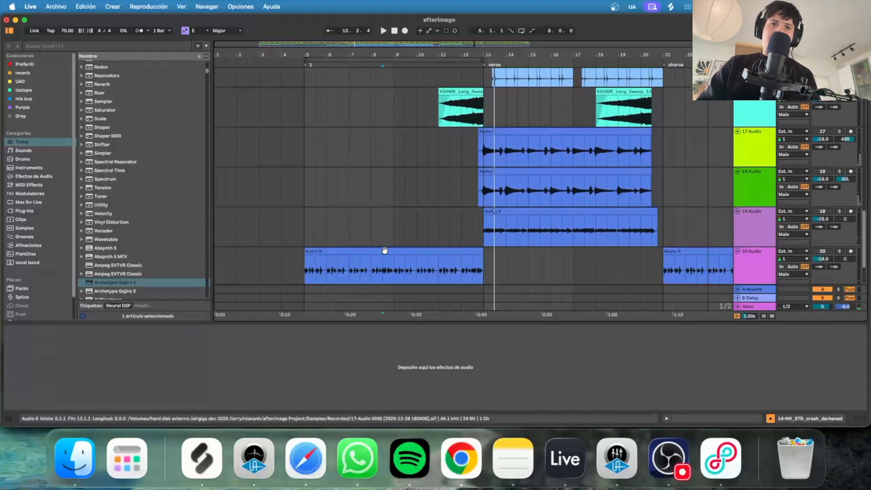
scroll(383, 262, up, 8)
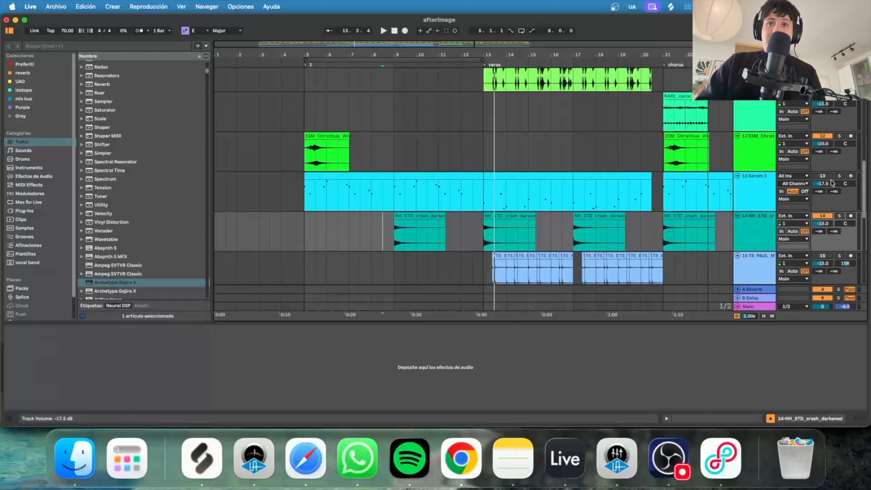
click(303, 188)
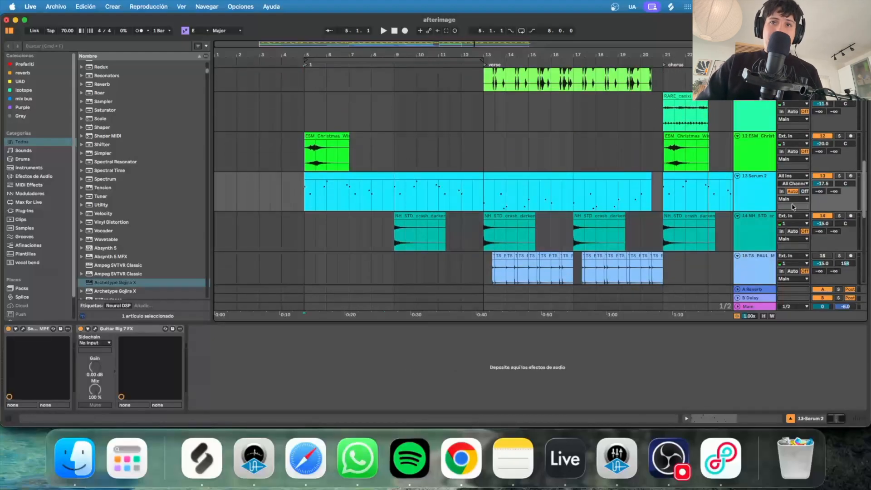
key(space)
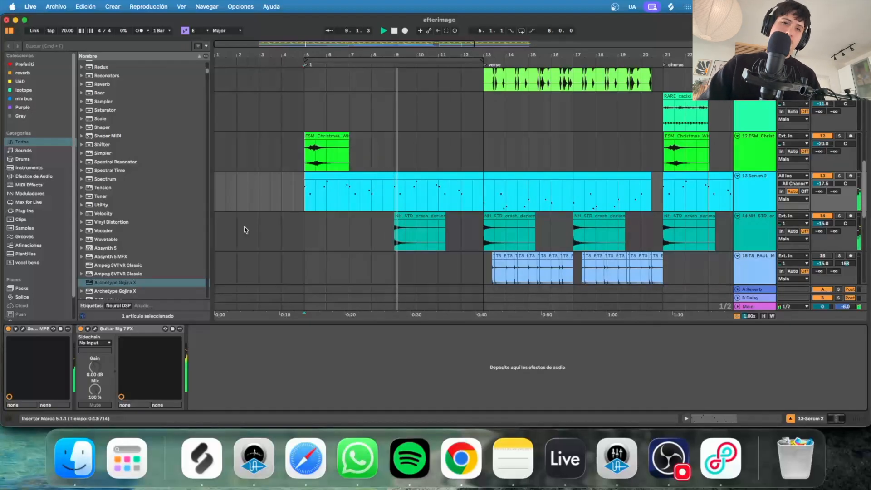
click(81, 329)
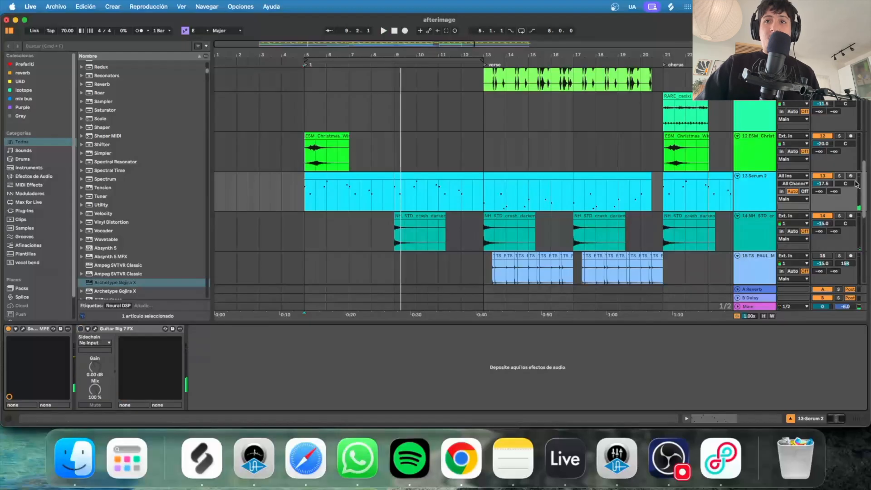
Play Serum 2 soloed from bar 5, then close the Guitar Rig Lofi Dreaming preset window.
click(839, 176)
key(space)
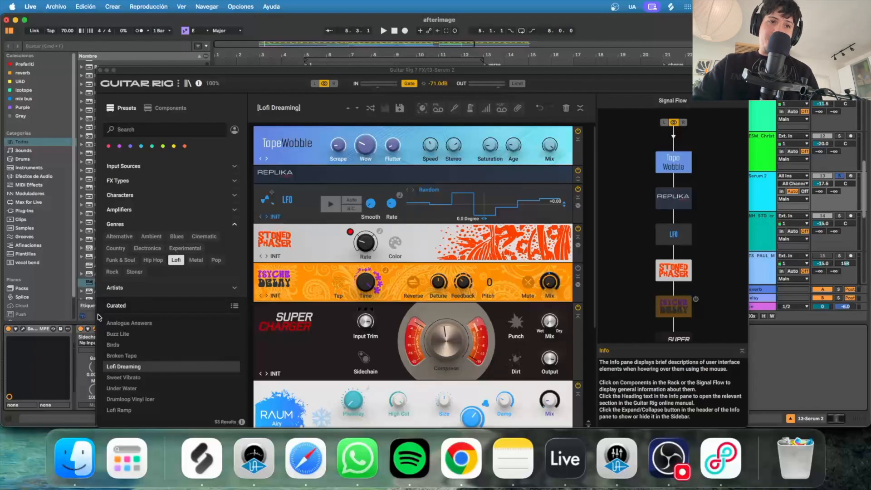
key(space)
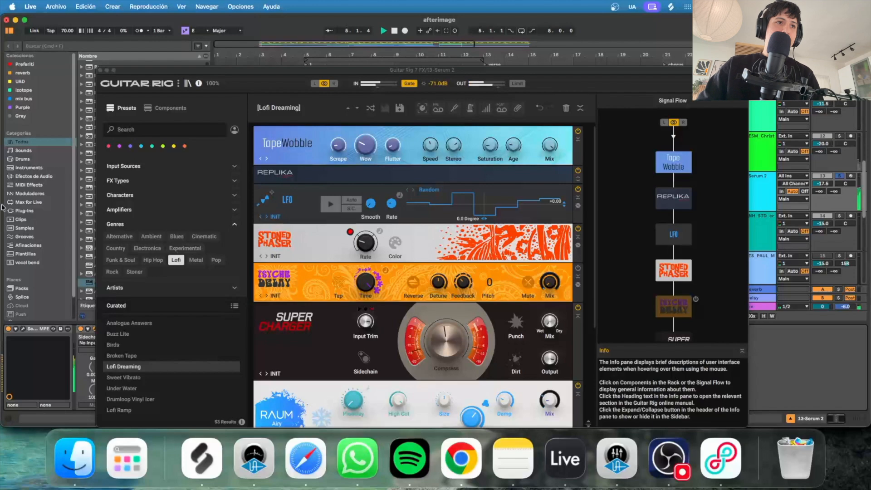
click(102, 72)
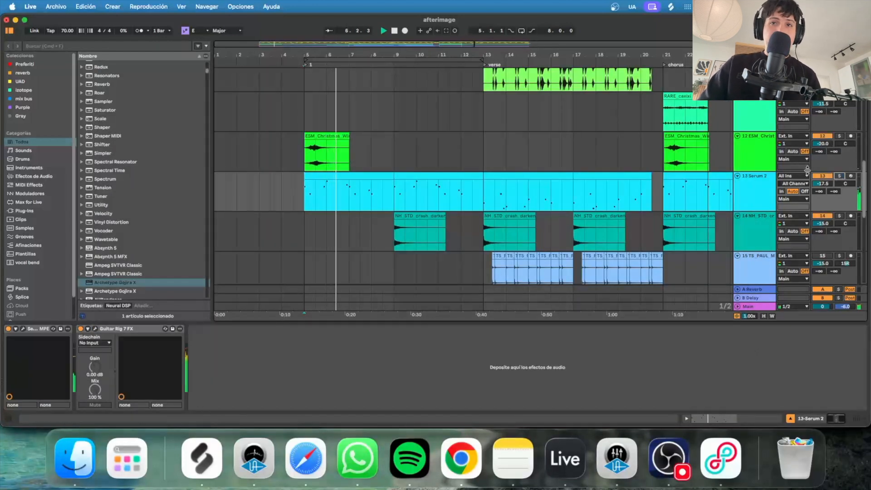
scroll(738, 134, down, 10)
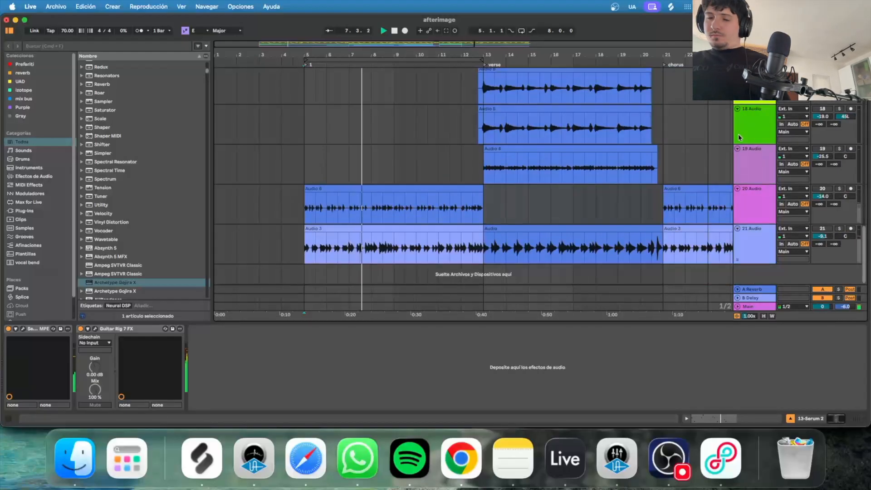
Play track 20 from the start of its Audio 6 clip.
key(space)
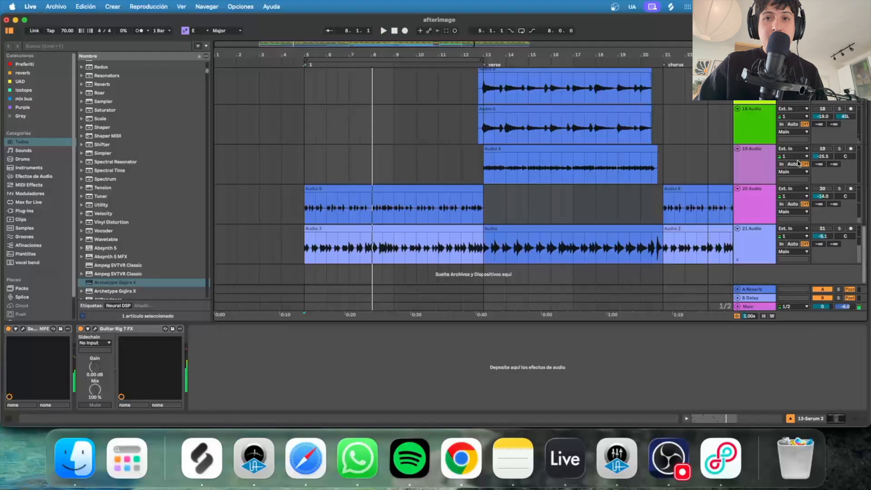
click(761, 194)
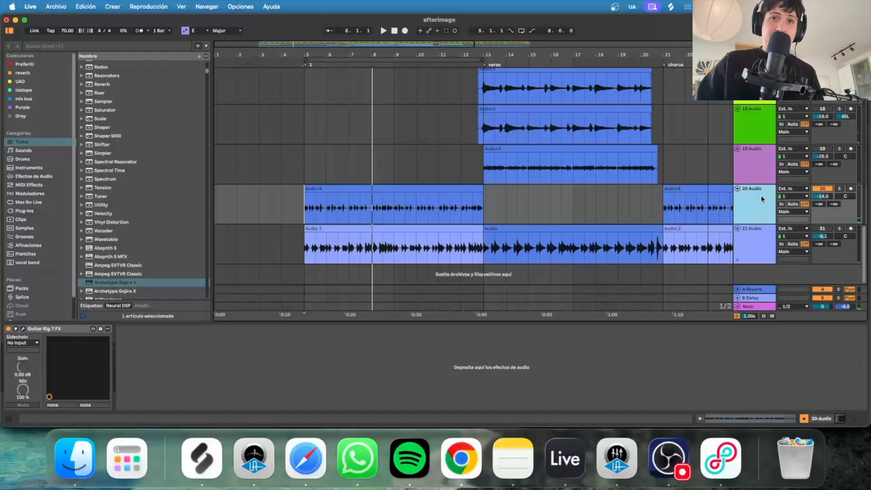
click(307, 215)
key(space)
Raise track 20's volume to -11.9 dB and re-enable track 21, soloing it briefly.
drag(825, 196, 825, 188)
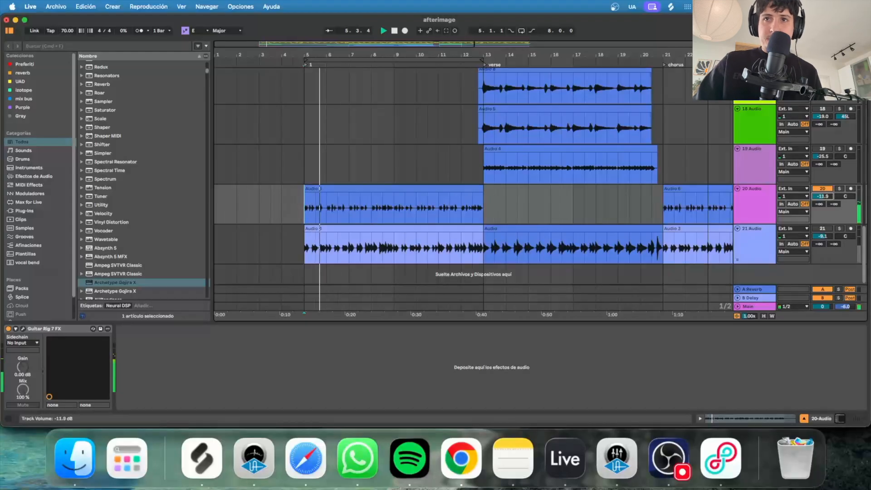
click(822, 229)
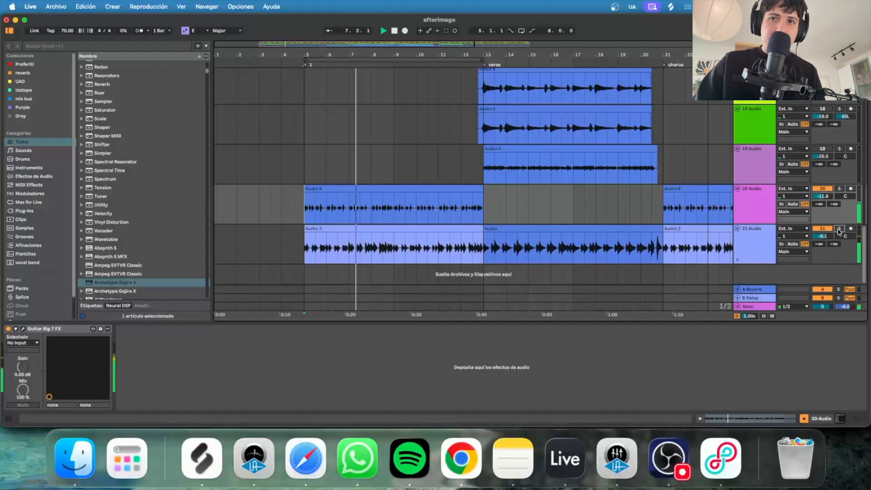
click(839, 228)
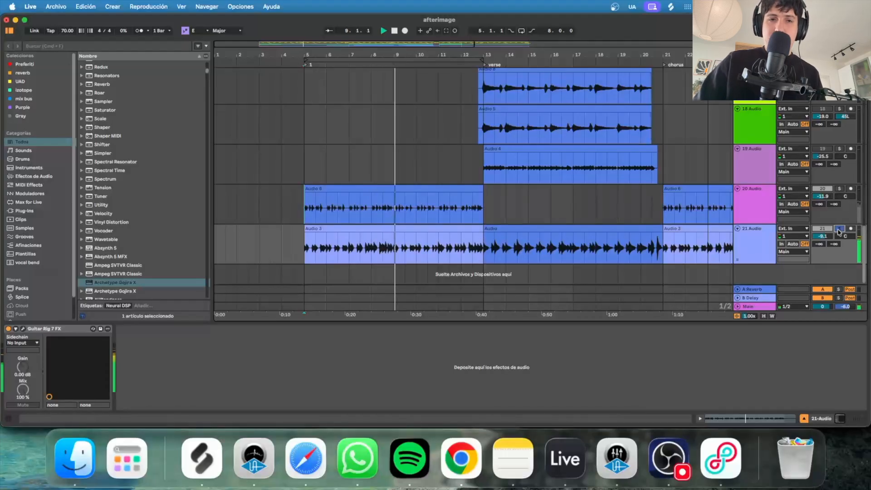
click(839, 228)
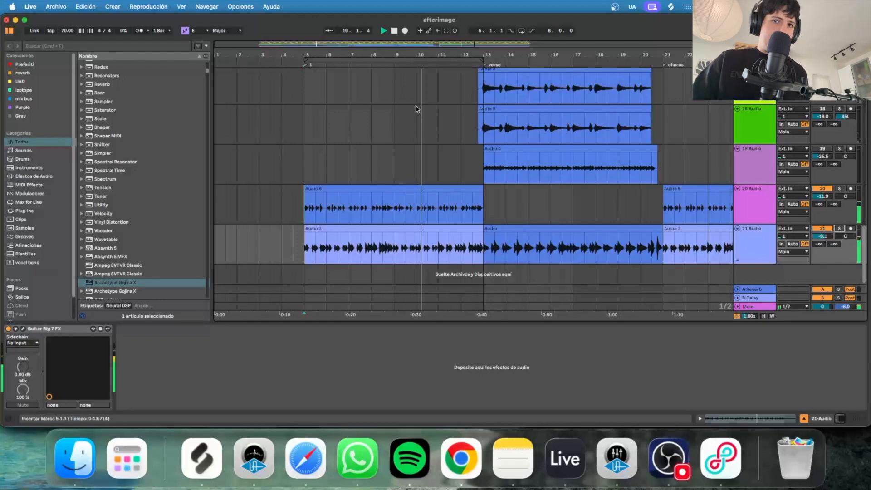
Move the loop region from bars 5–13 to bars 13–21 and zoom the timeline out.
click(424, 58)
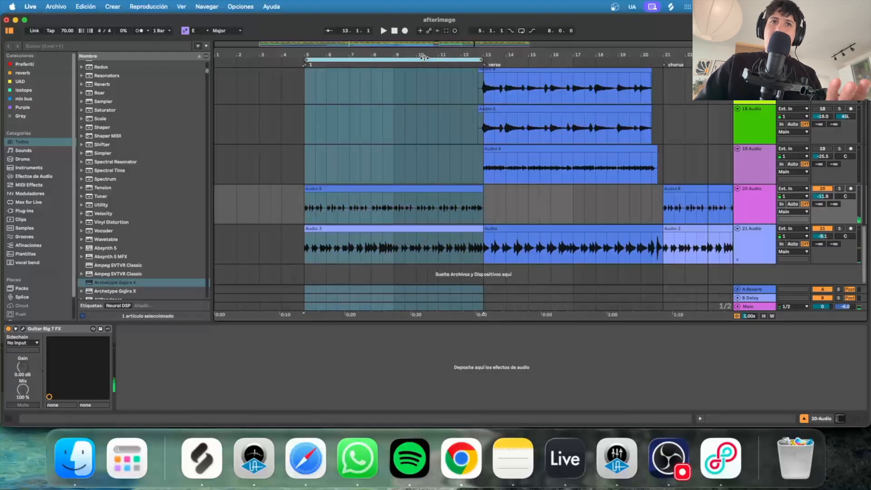
drag(421, 61, 611, 59)
drag(554, 51, 439, 49)
scroll(364, 157, up, 5)
scroll(360, 157, up, 3)
scroll(356, 163, down, 6)
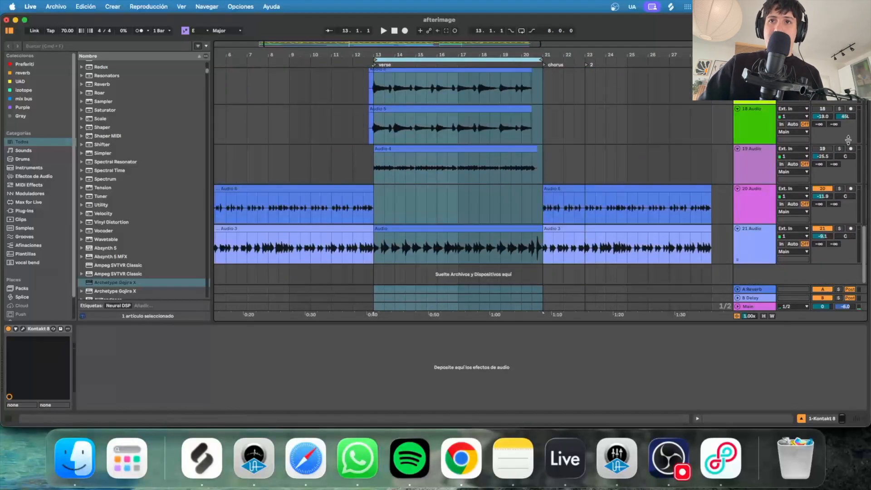
Select bars 12–22 on track 19 and set a track's volume to -19.0 dB.
click(828, 150)
drag(290, 174, 579, 169)
scroll(423, 148, up, 1)
drag(823, 98, 823, 114)
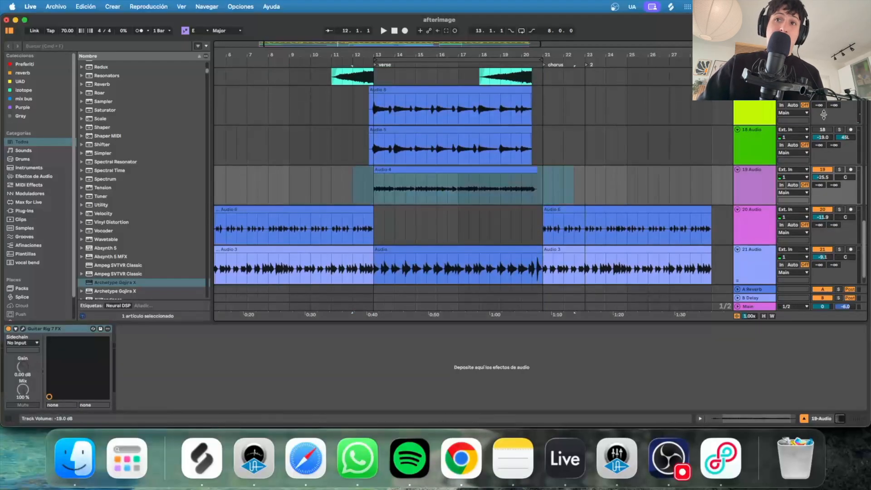
drag(332, 112, 601, 143)
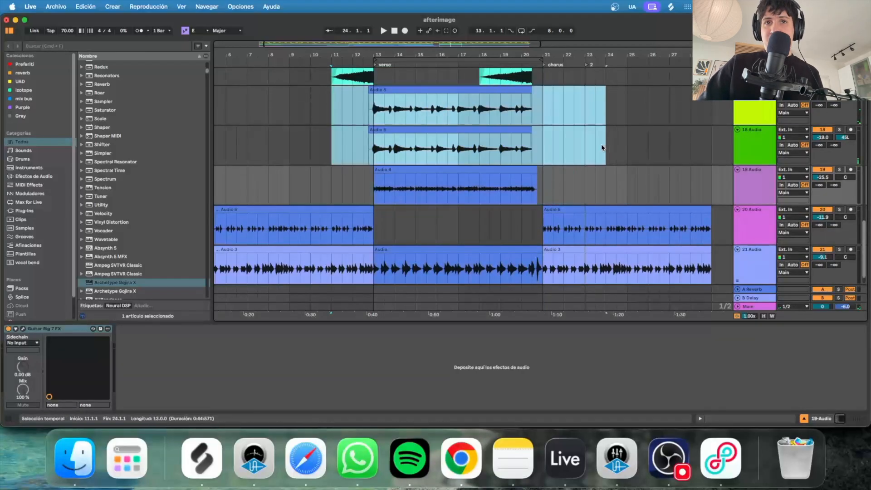
scroll(489, 155, up, 1)
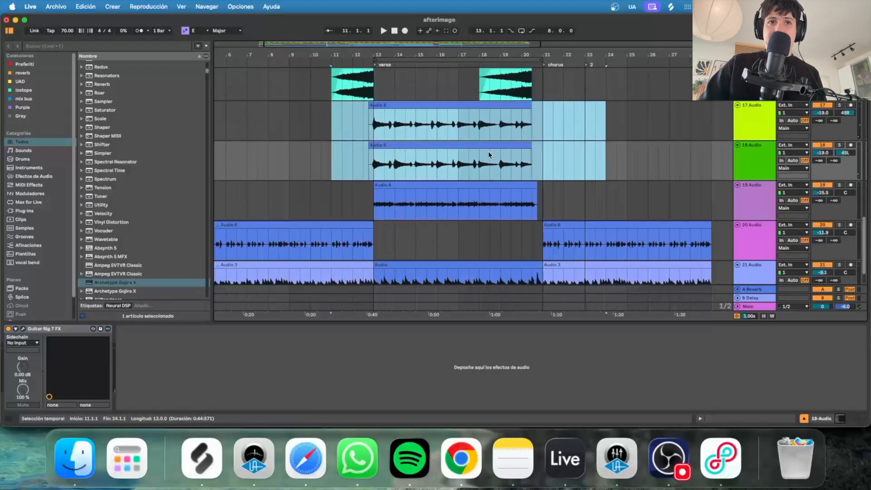
Solo Audio tracks 17 and 18 and set the insert point at 12.3.1.
click(838, 105)
click(365, 126)
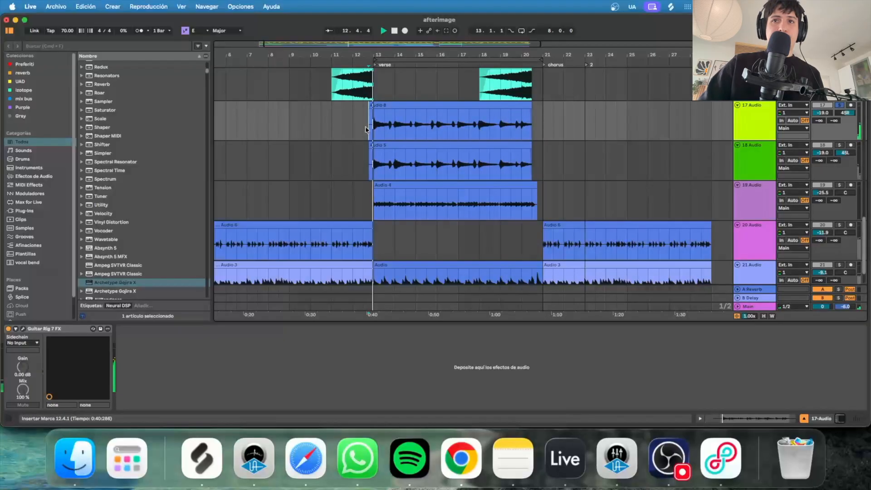
click(839, 145)
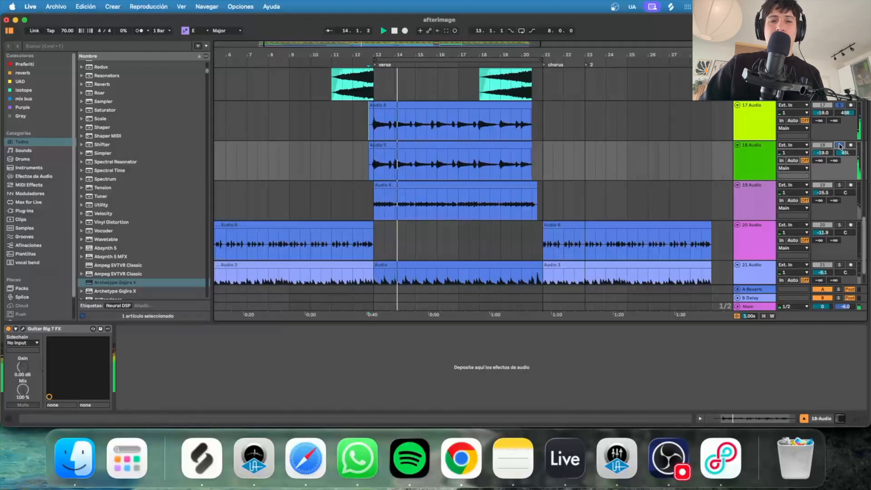
drag(361, 124, 549, 147)
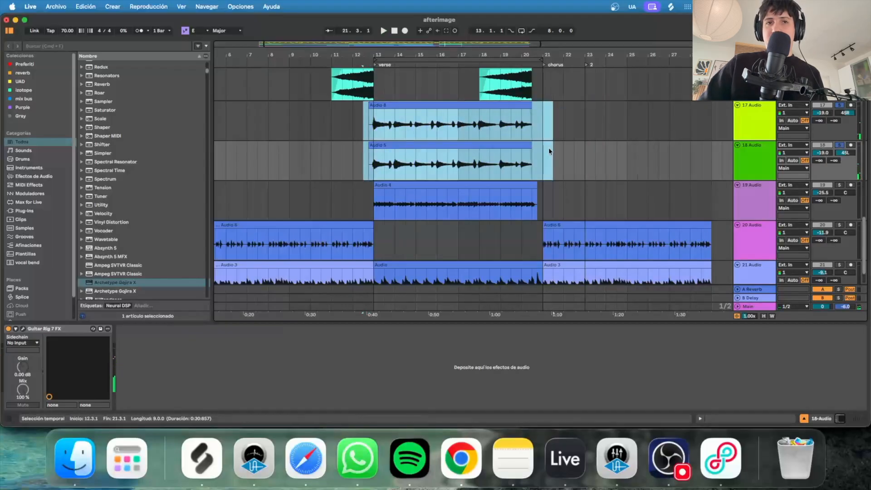
click(363, 121)
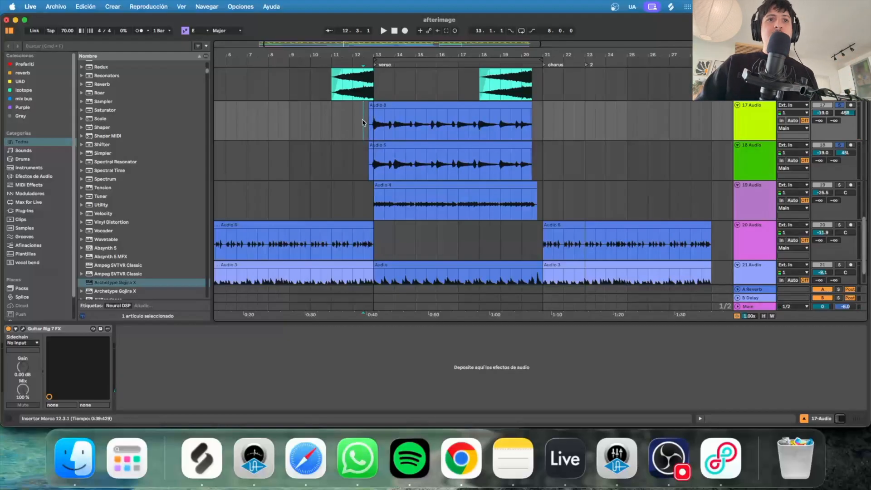
drag(362, 121, 586, 153)
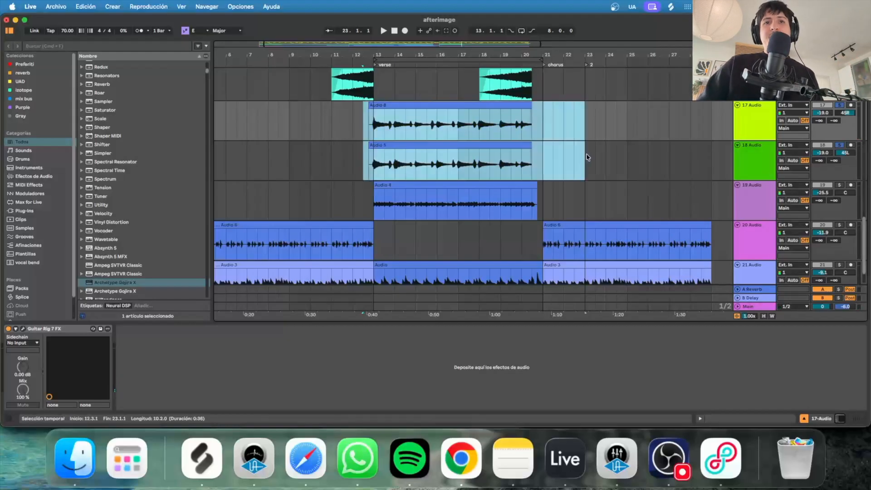
click(362, 119)
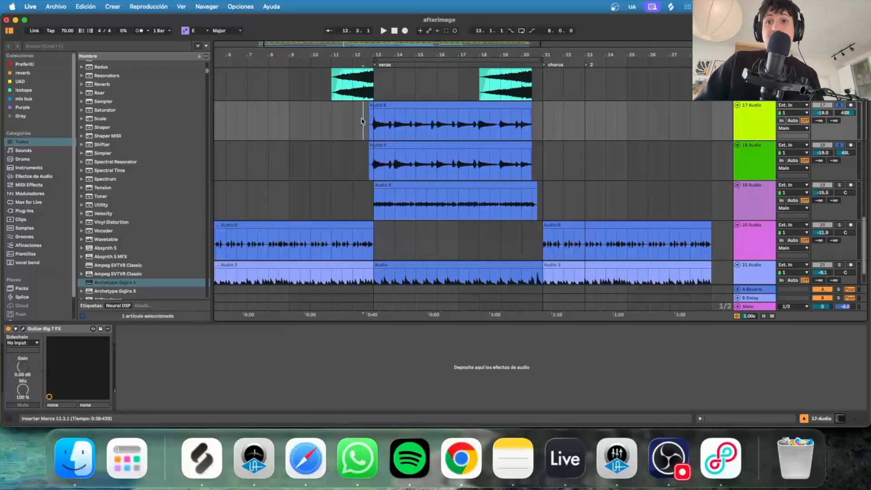
Briefly play the arrangement from the 12.3.1 marker, then stop.
key(space)
scroll(463, 195, up, 5)
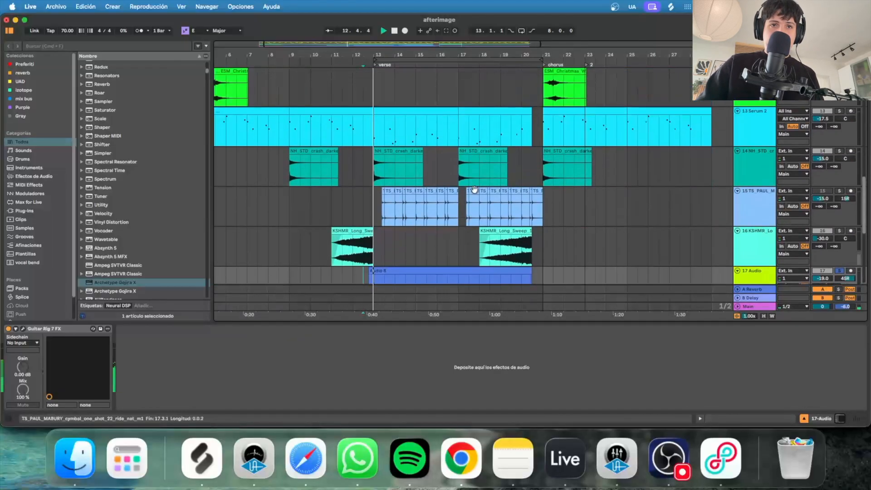
scroll(768, 184, down, 4)
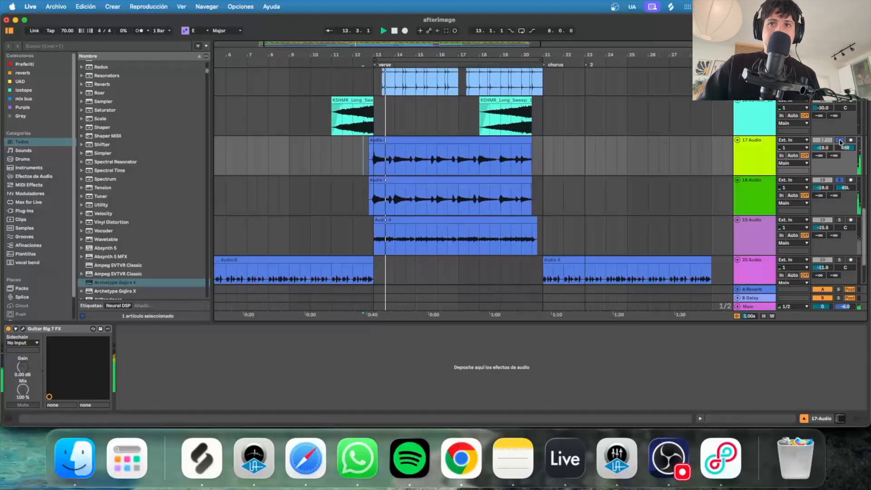
key(space)
scroll(781, 162, up, 3)
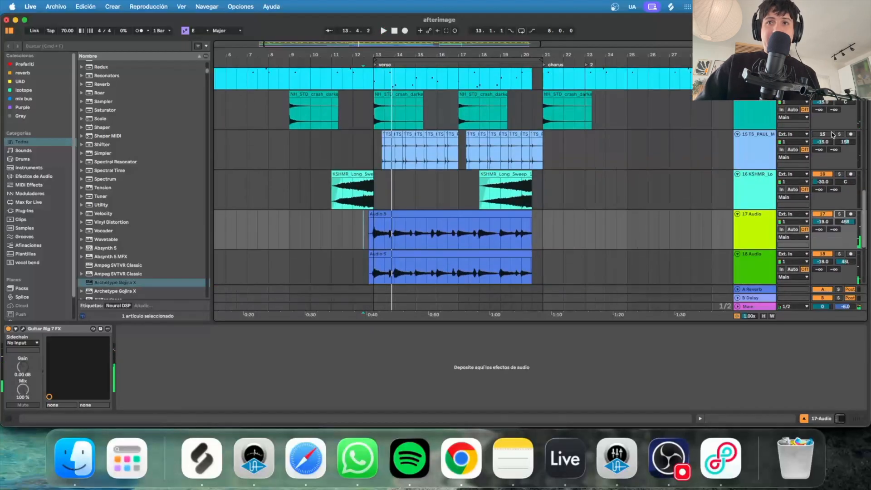
Play from bar 13 on track 15, select the DKP_70_drum_percussion_future track, and scroll to the top.
click(373, 156)
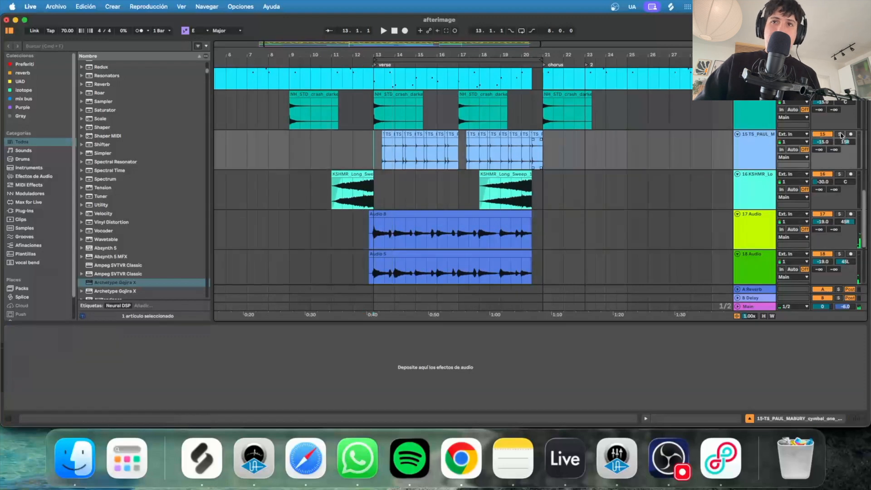
key(space)
scroll(830, 141, up, 8)
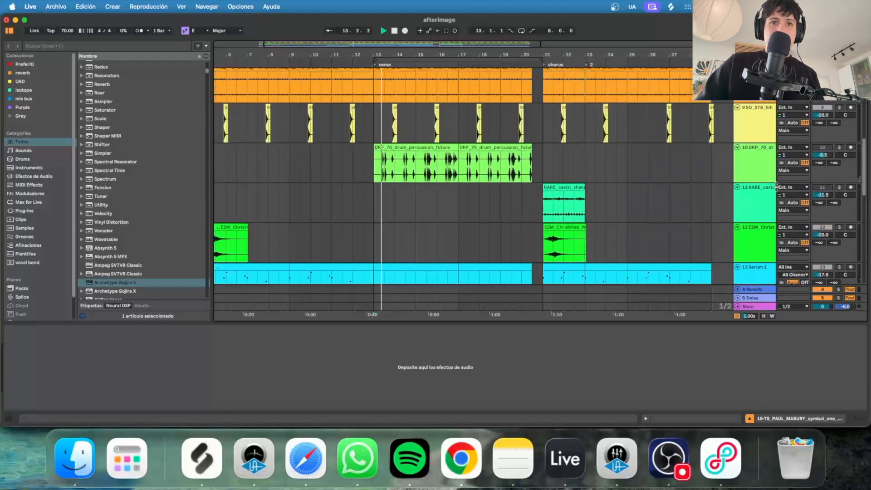
click(841, 151)
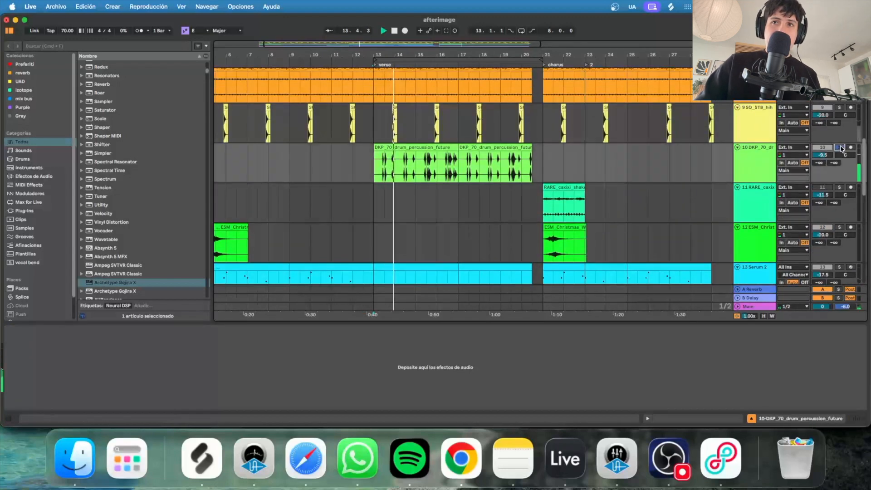
scroll(834, 159, up, 3)
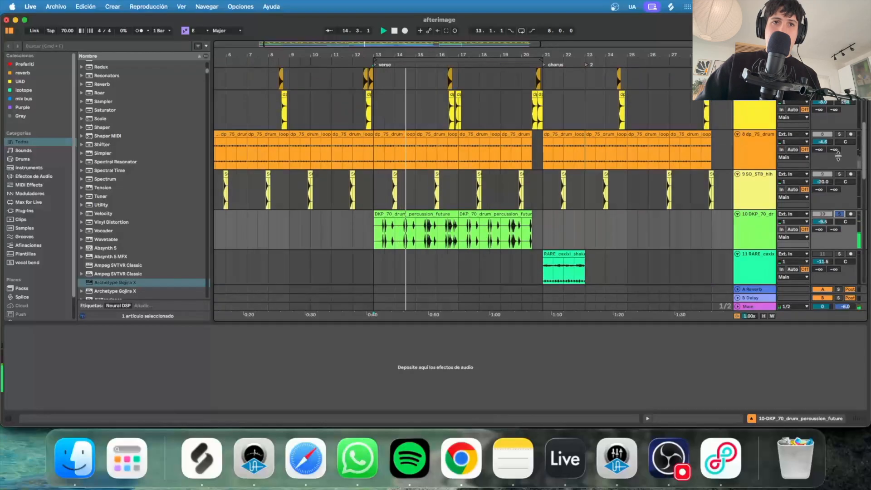
scroll(820, 174, up, 5)
scroll(818, 177, up, 3)
scroll(816, 177, down, 3)
scroll(814, 177, up, 3)
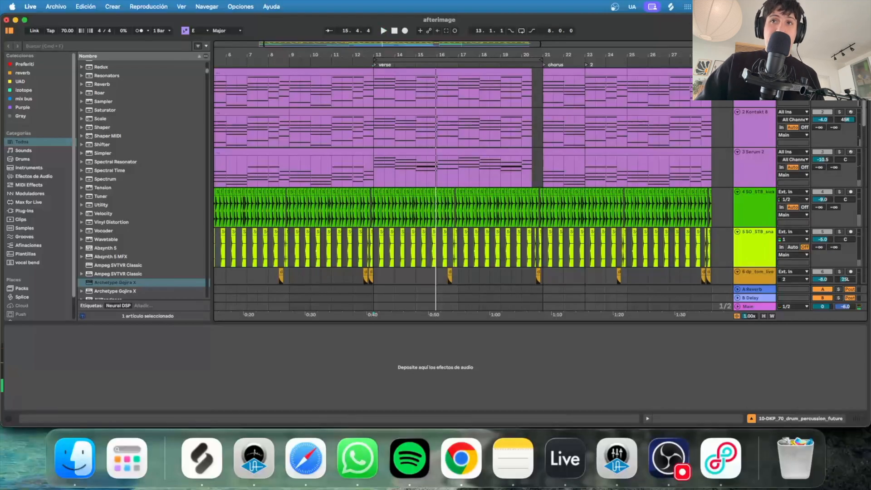
Select the Kontakt 8 track and play from bar 9, then restart from bar 11.
click(314, 79)
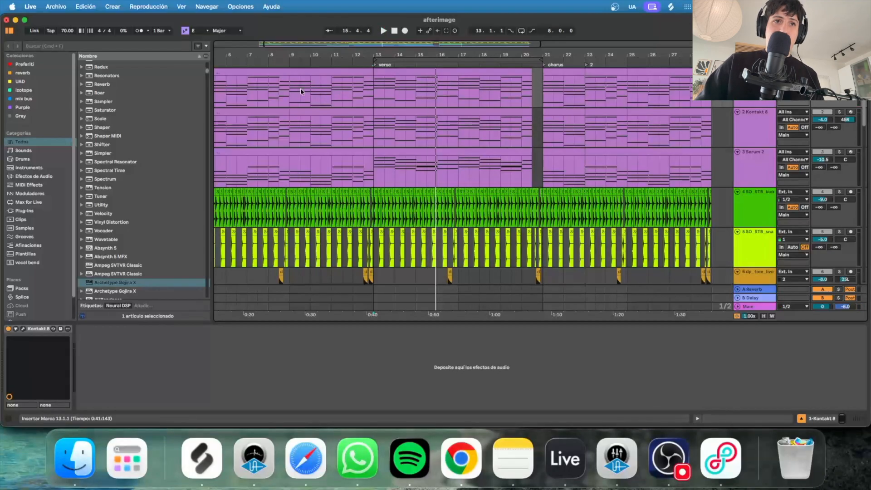
click(288, 88)
key(space)
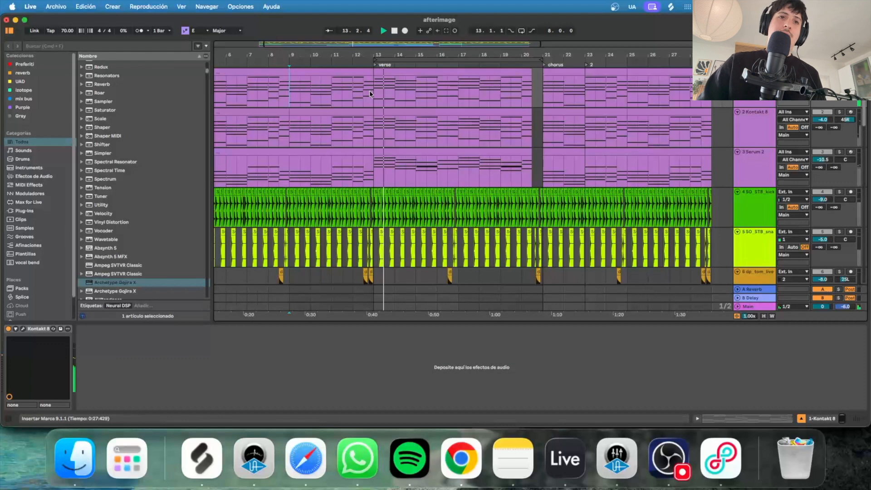
key(space)
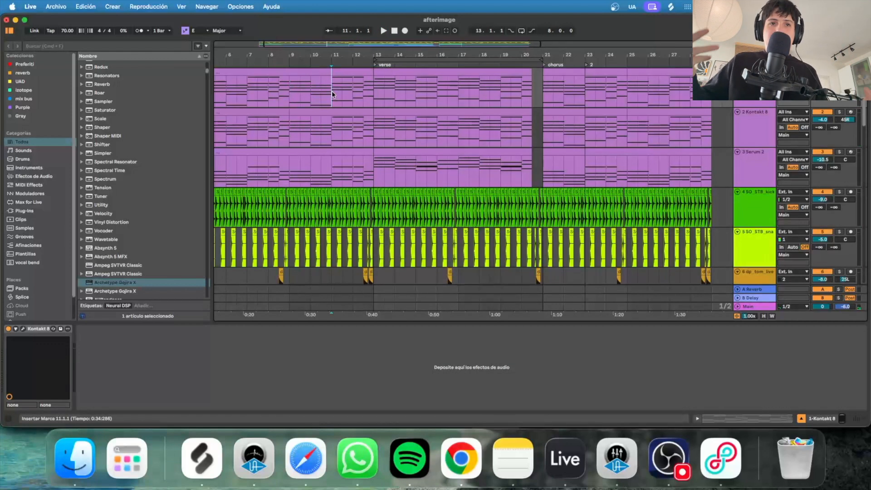
key(space)
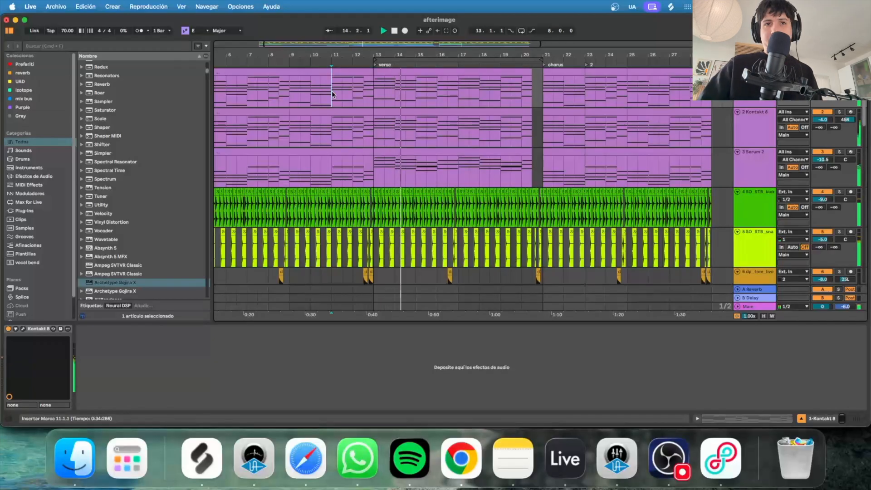
Zoom the timeline out to show bars 12–30.
scroll(439, 183, down, 10)
scroll(439, 183, down, 5)
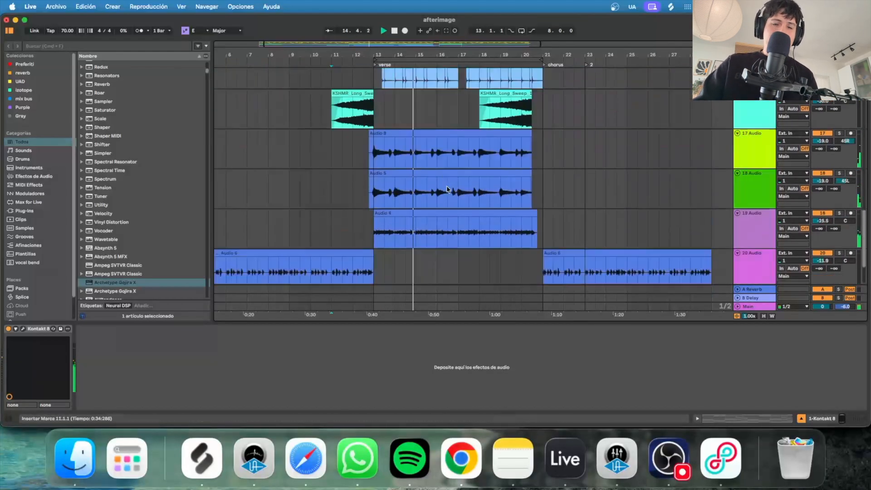
scroll(479, 190, up, 12)
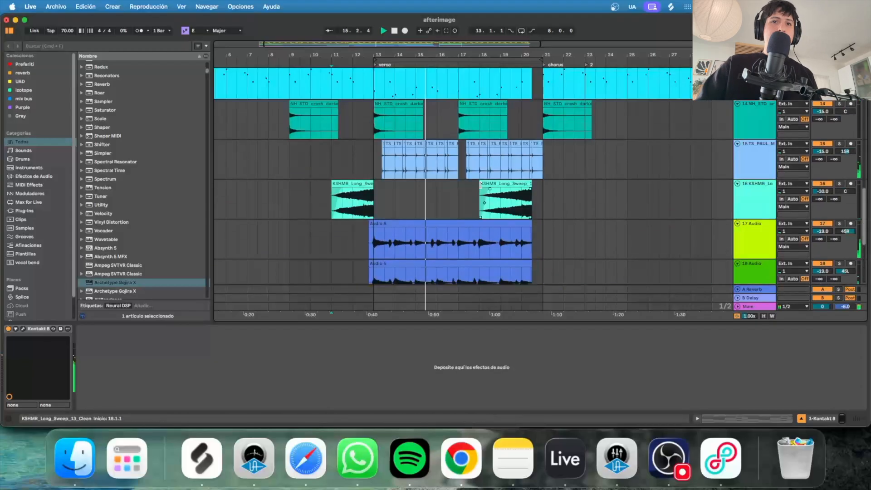
scroll(511, 129, up, 4)
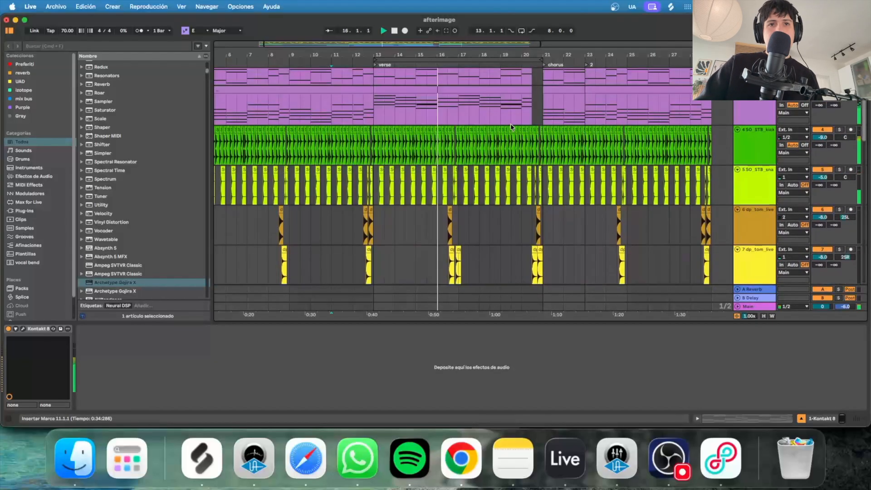
drag(536, 55, 480, 90)
drag(493, 59, 453, 53)
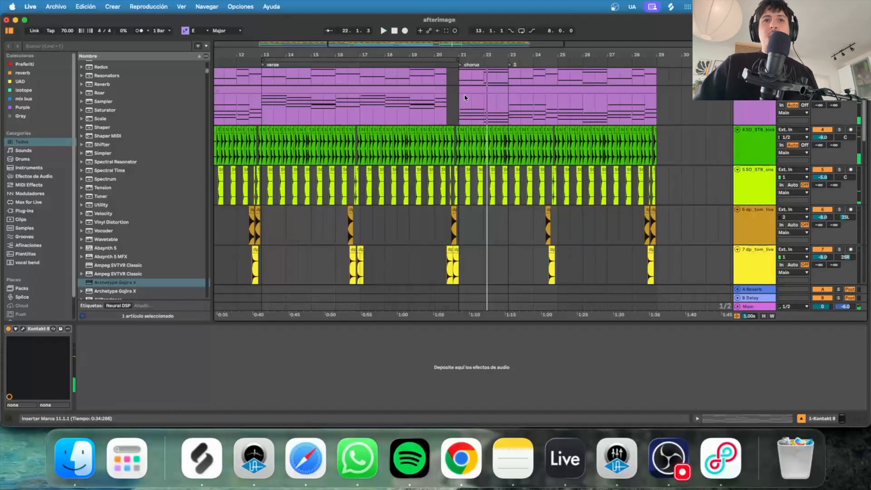
Select the half bar leading into the chorus, then set the play position to bar 20.
drag(459, 107, 693, 232)
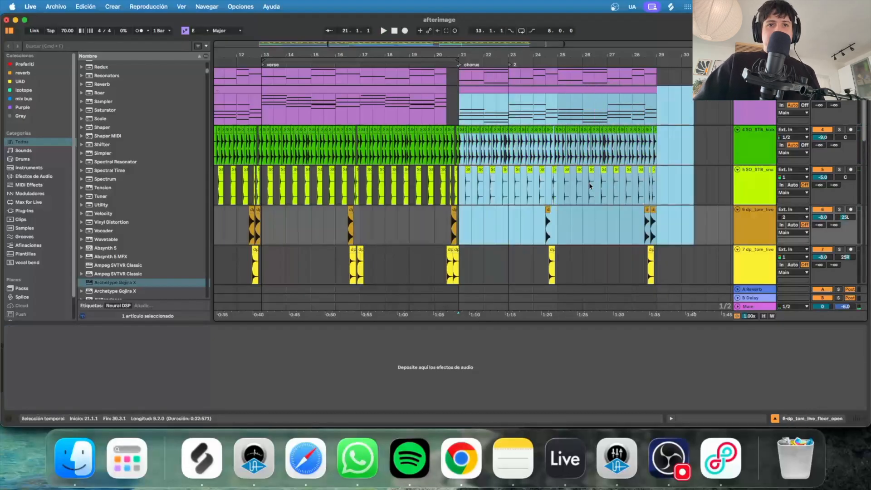
scroll(543, 158, up, 3)
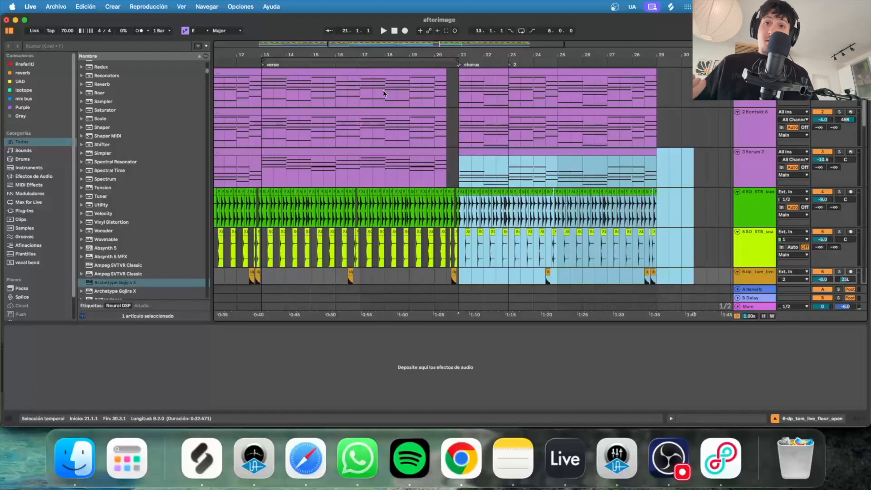
scroll(553, 172, down, 10)
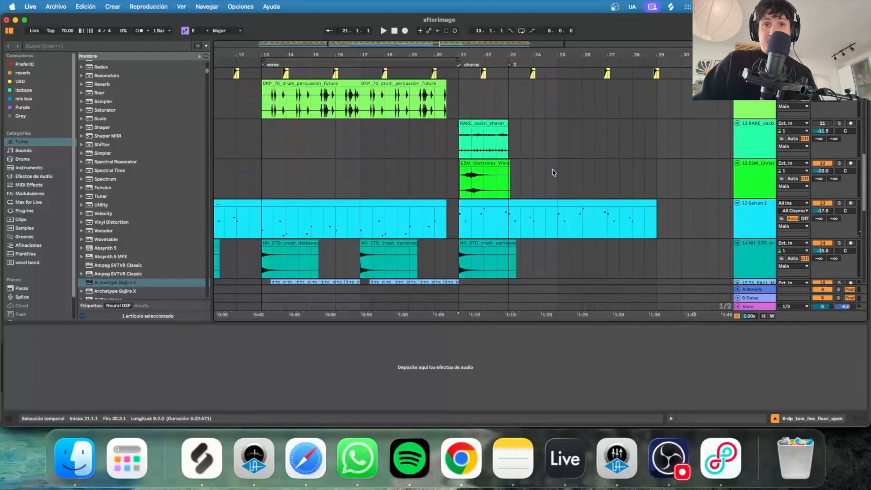
scroll(553, 172, up, 10)
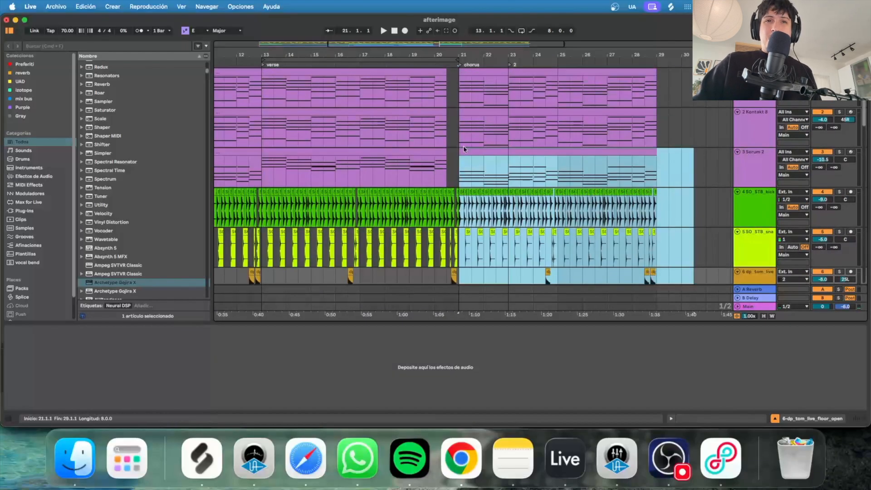
drag(450, 87, 459, 278)
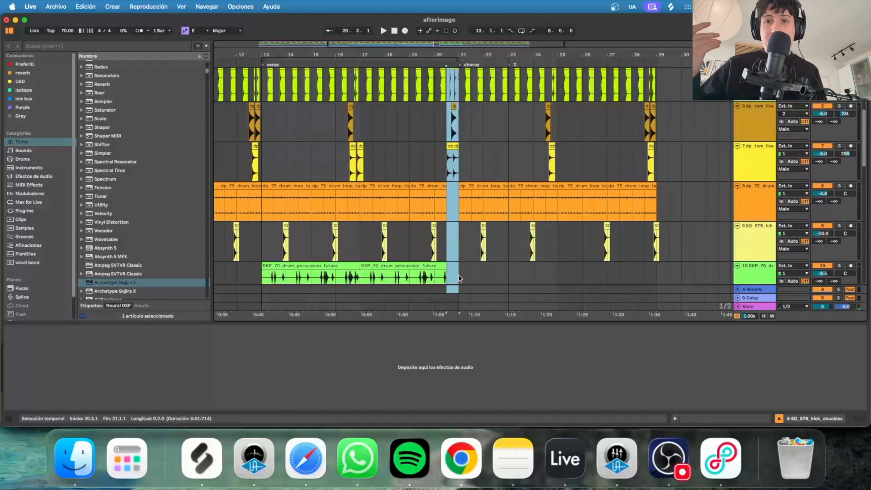
click(429, 129)
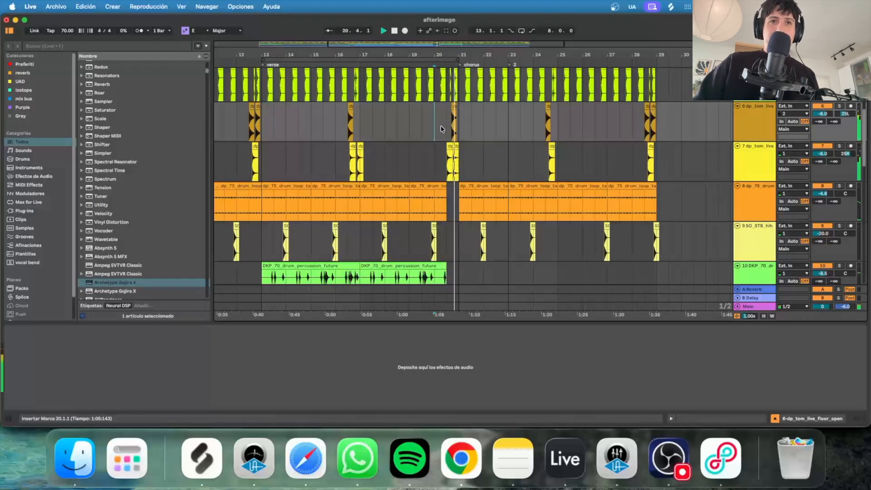
Zoom the timeline out to view the whole arrangement.
scroll(507, 129, down, 1)
scroll(507, 126, down, 5)
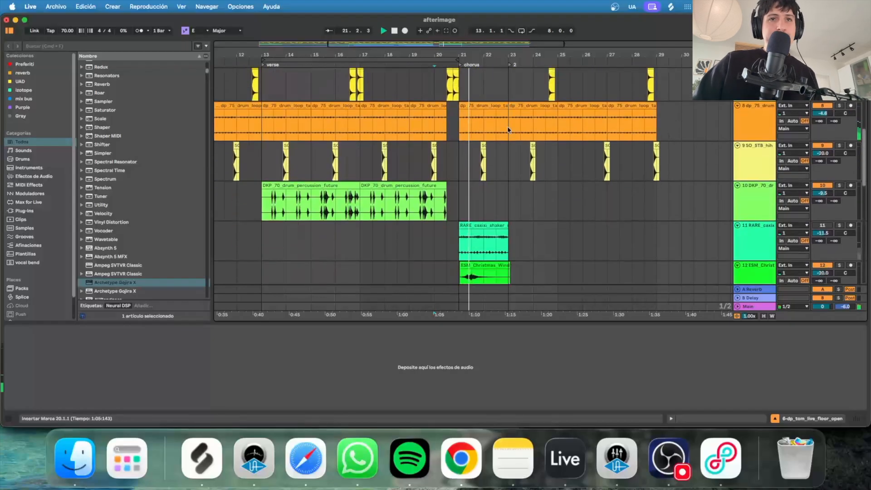
scroll(495, 140, up, 10)
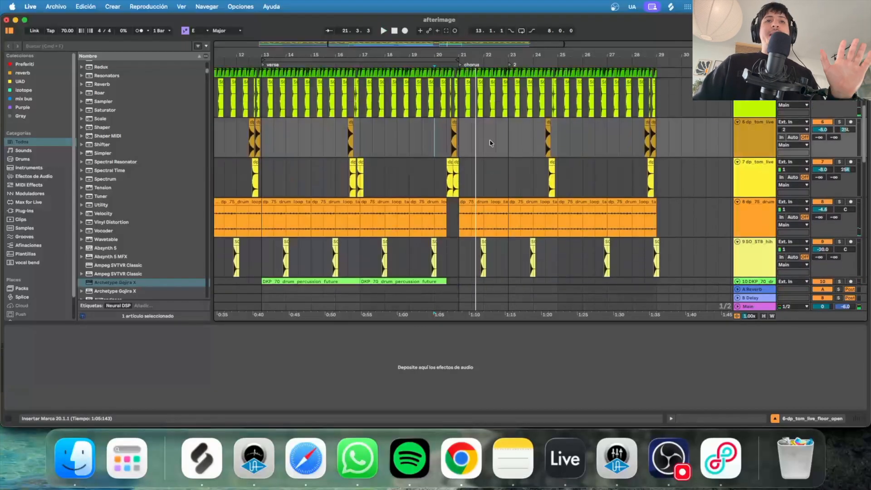
scroll(495, 135, down, 7)
scroll(496, 130, down, 15)
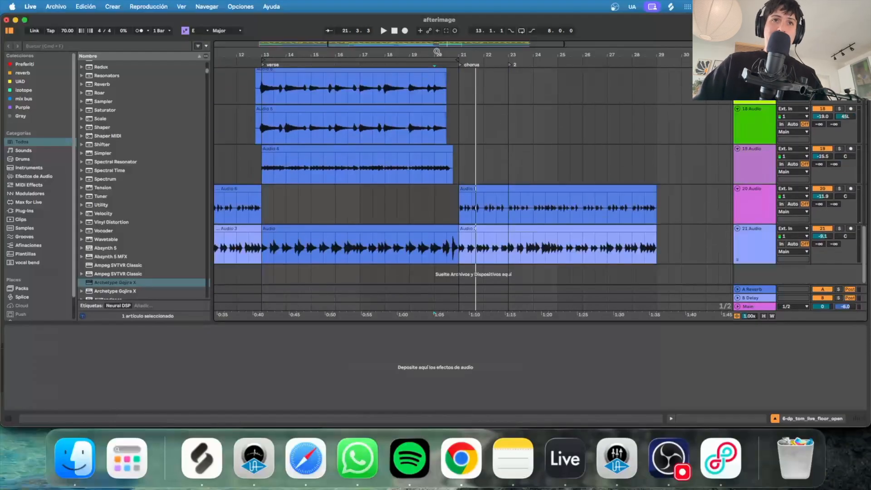
drag(437, 50, 385, 28)
scroll(384, 215, up, 11)
scroll(386, 224, up, 10)
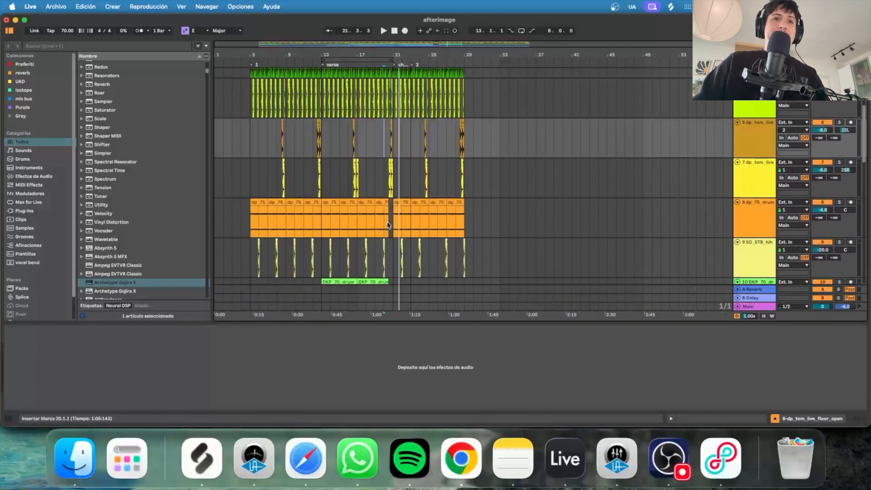